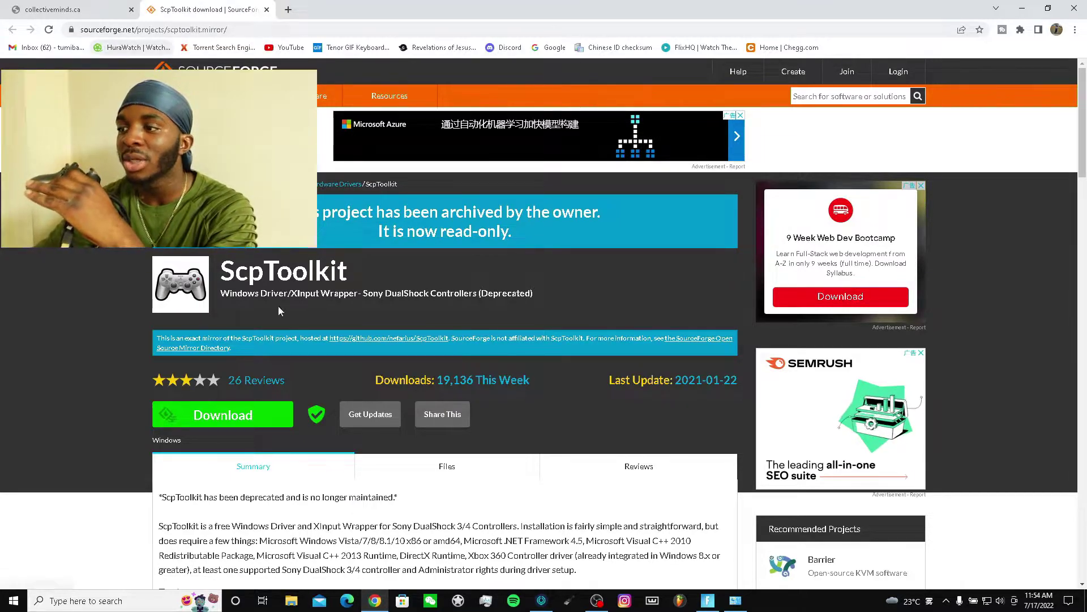
Start the ScpToolkit v1.6.238 download from SourceForge and set the zip to open automatically
left_click(221, 413)
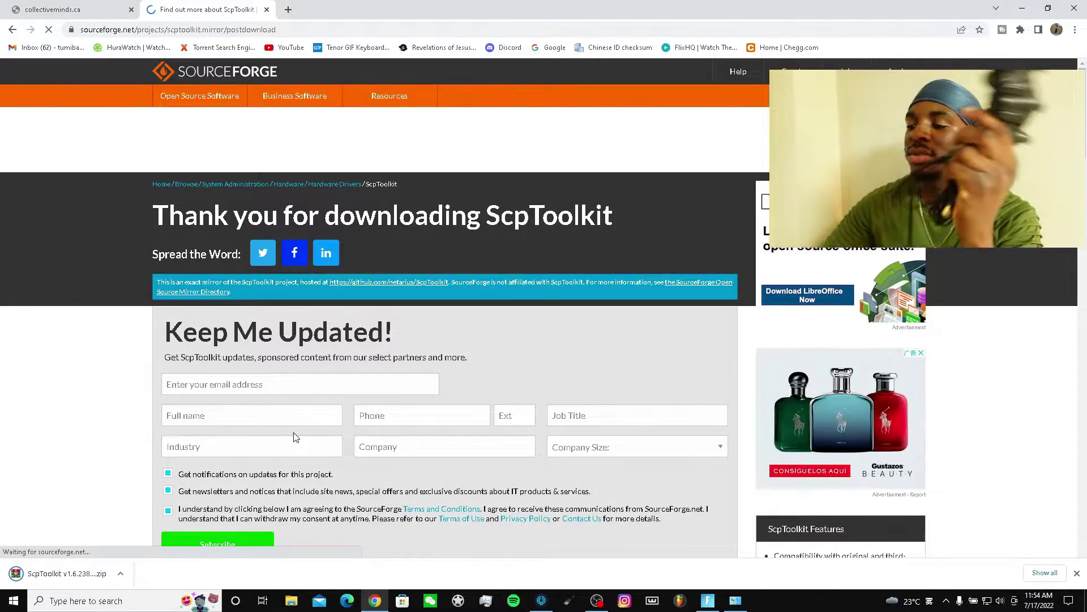
left_click(128, 574)
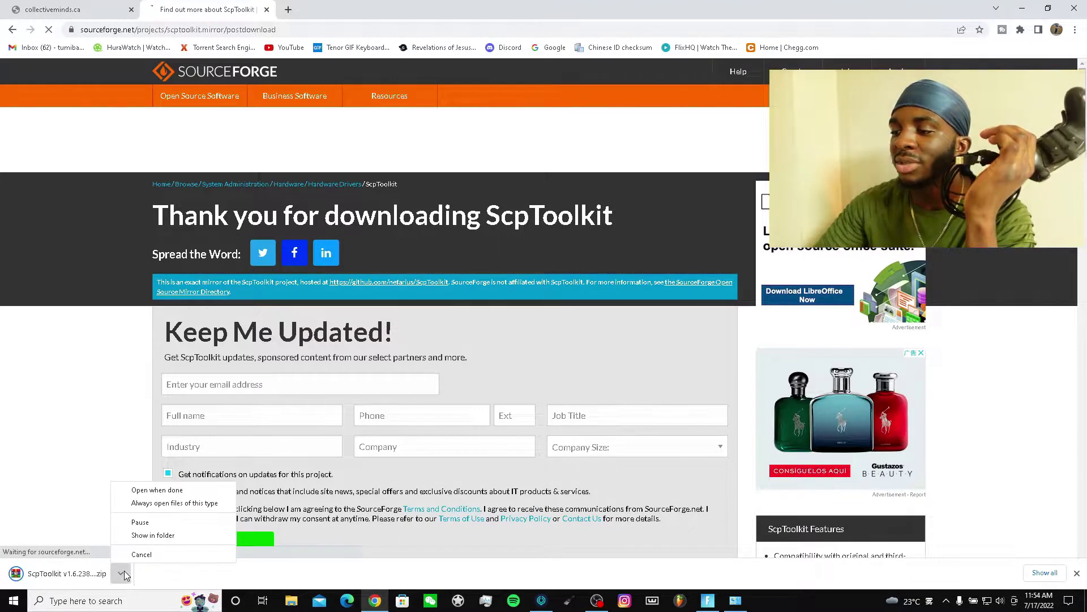
left_click(129, 502)
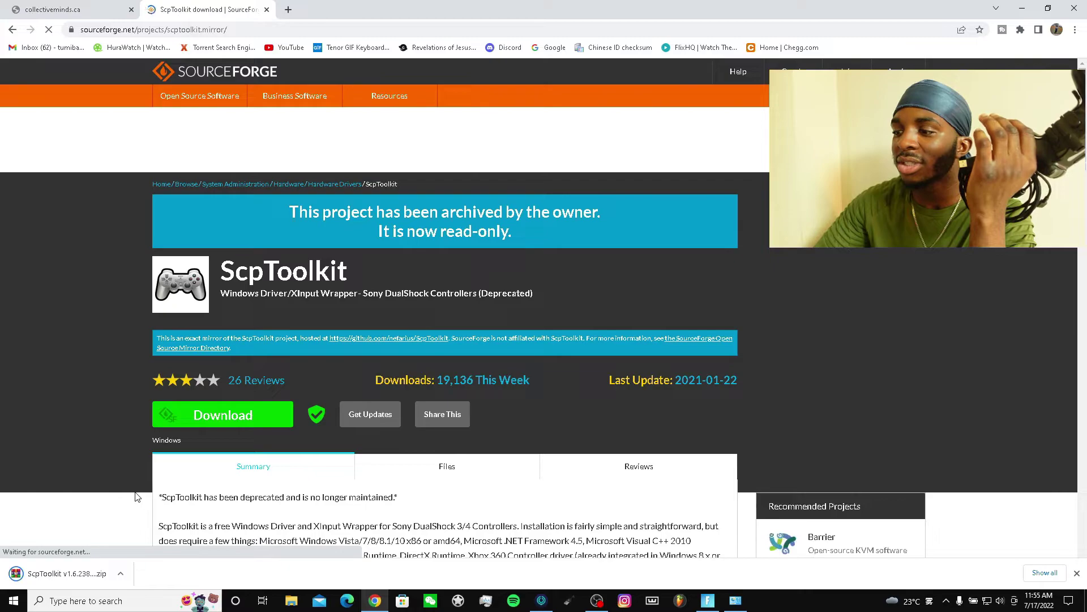
left_click(120, 575)
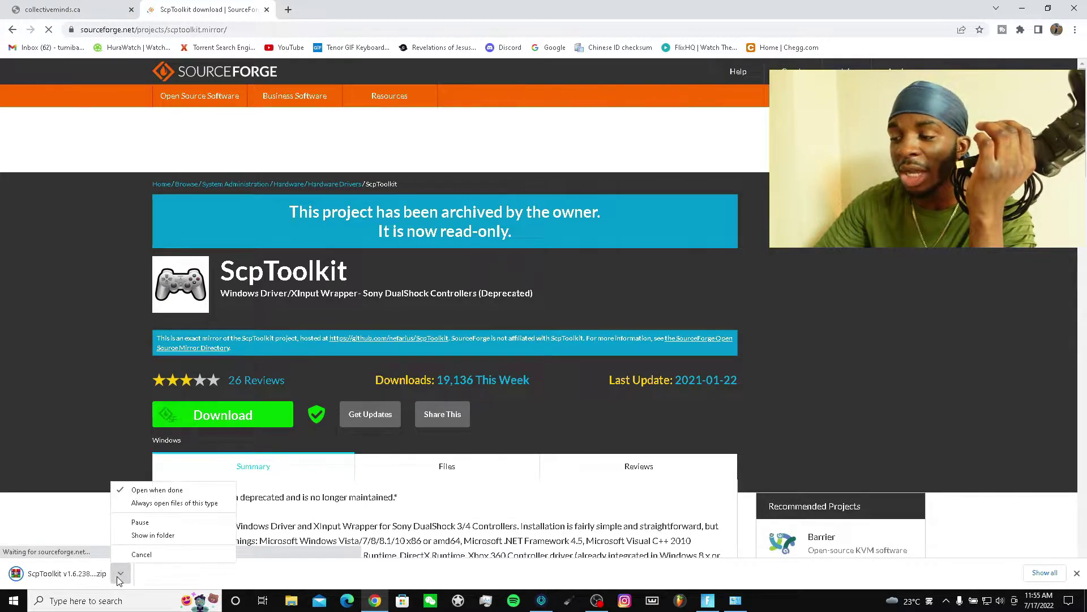
left_click(163, 489)
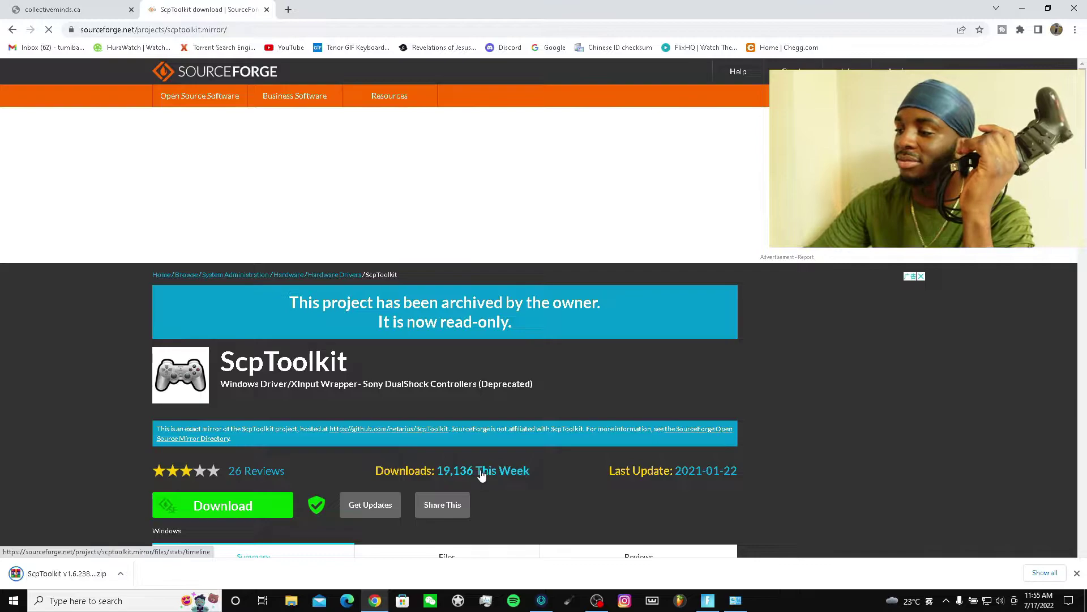
Open the finished ScpToolkit zip from the download item in WinRAR
left_click(245, 502)
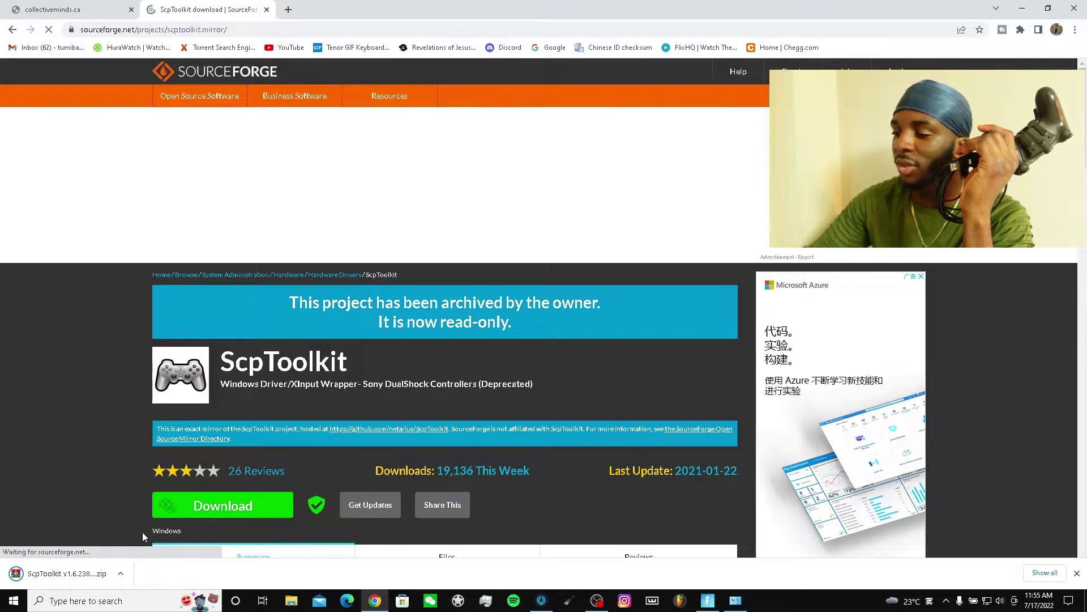
left_click(121, 574)
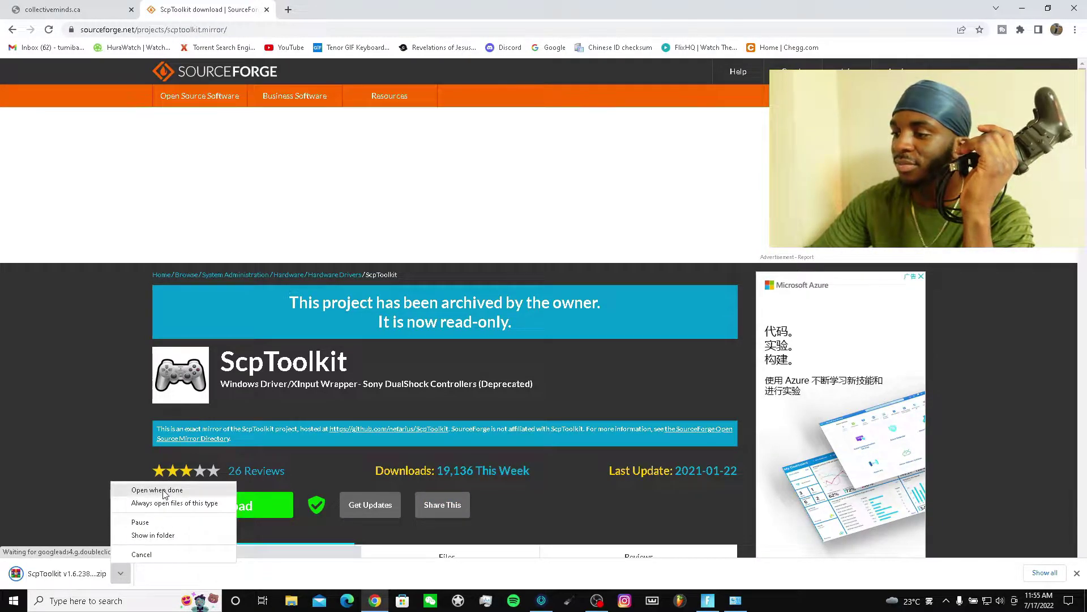
left_click(276, 583)
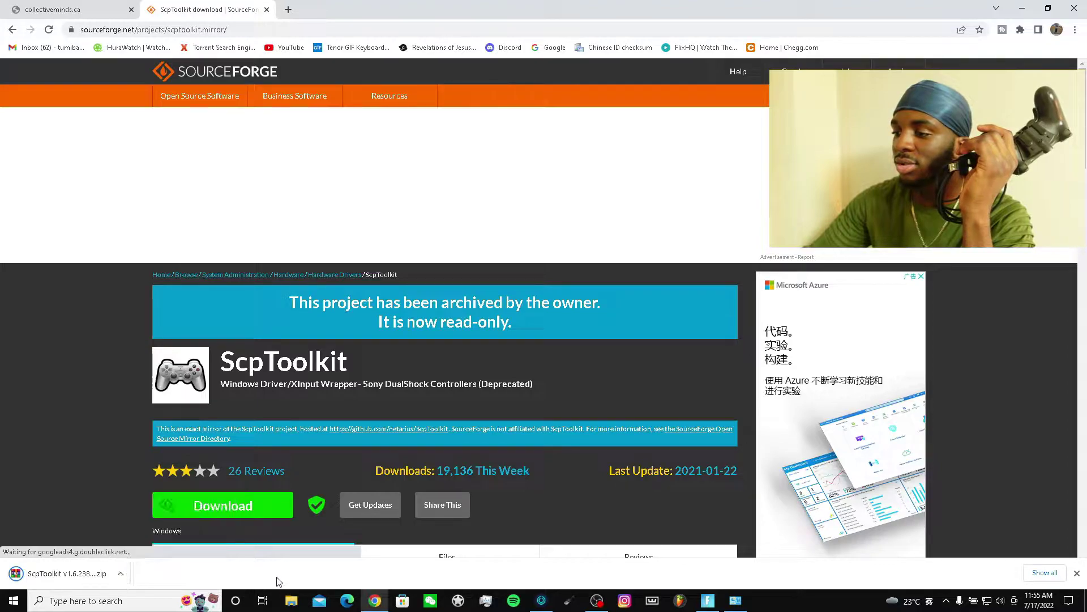
left_click(120, 573)
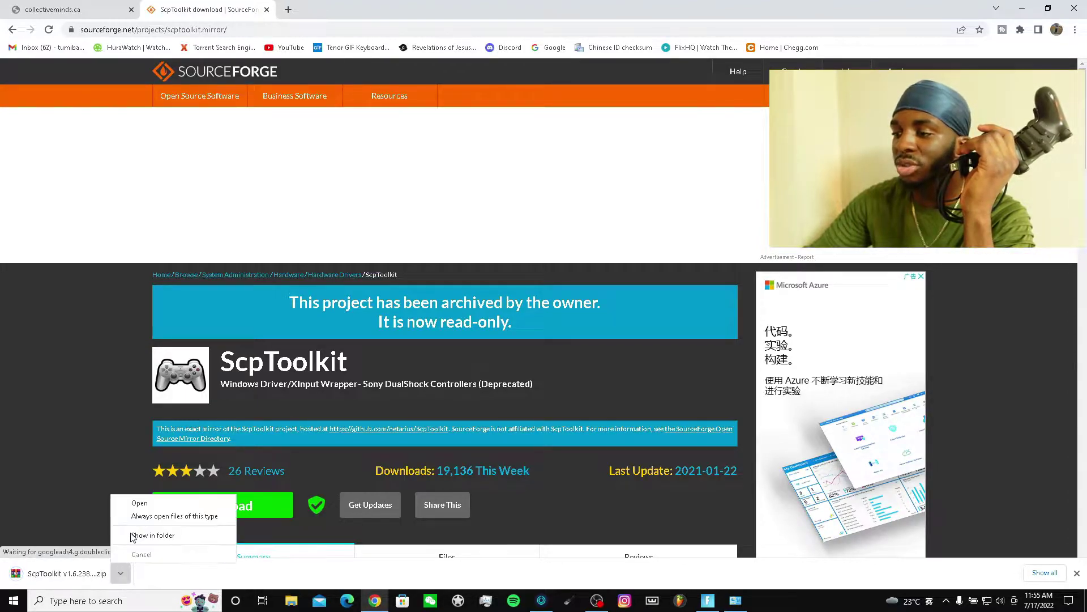
left_click(141, 502)
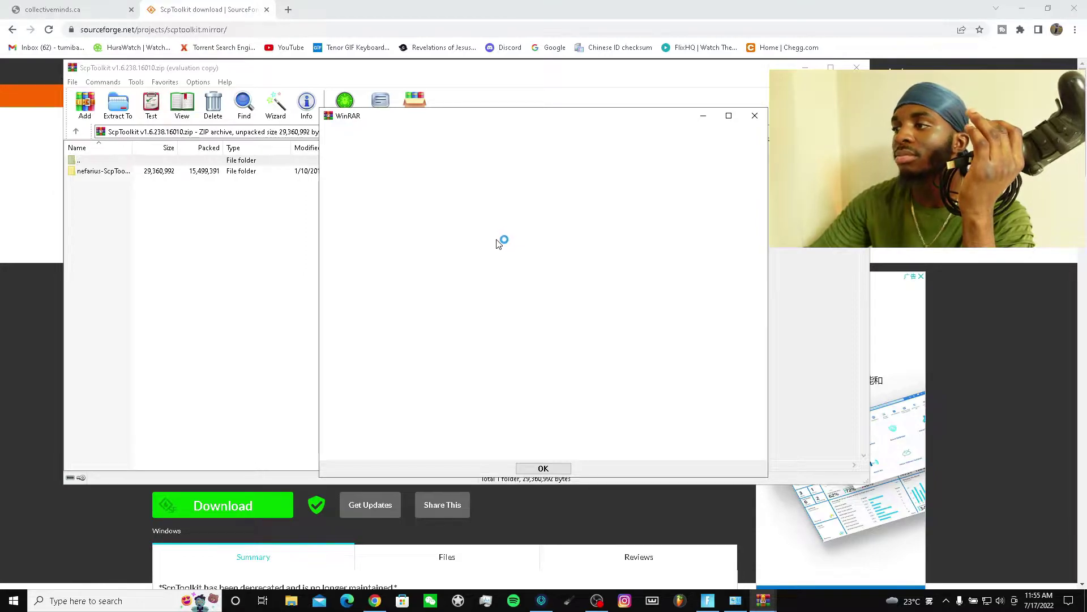
Dismiss the WinRAR trial notice and reopen the ScpToolkit zip at its root
left_click_drag(633, 116, 650, 132)
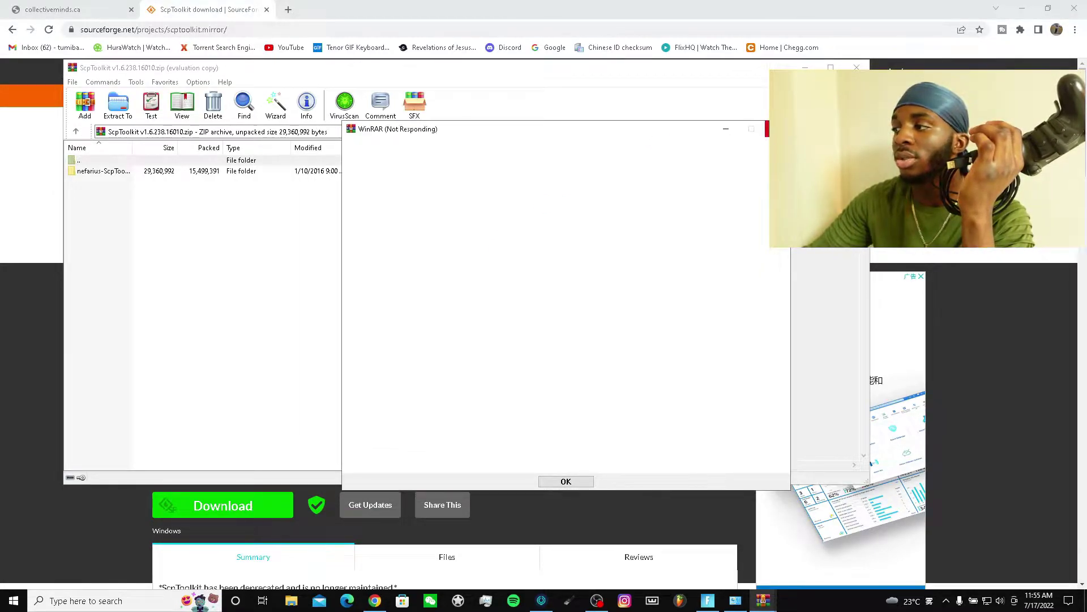
double_click(123, 163)
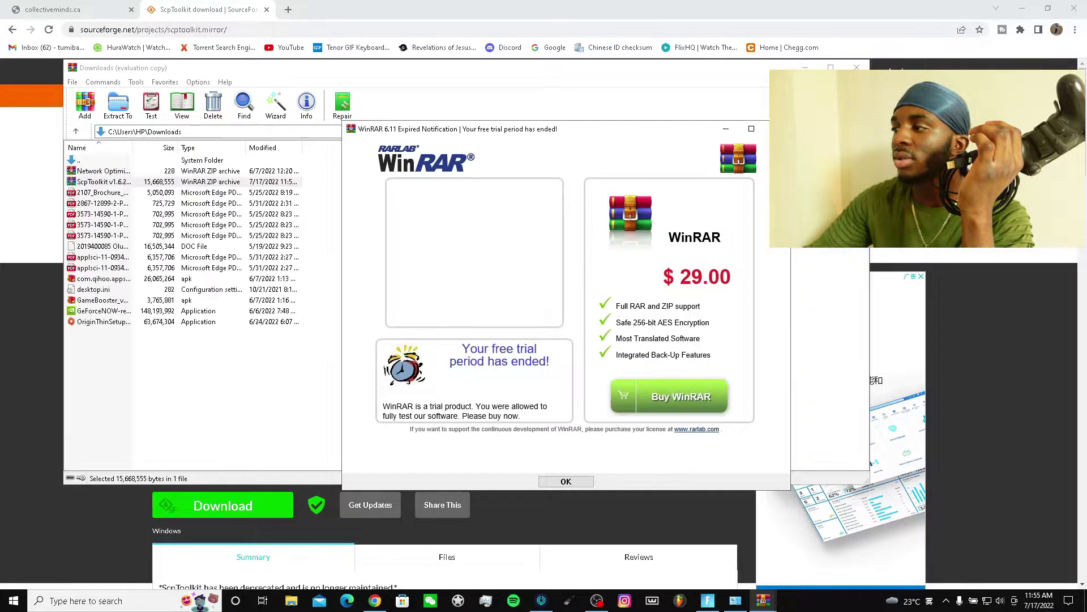
left_click(566, 481)
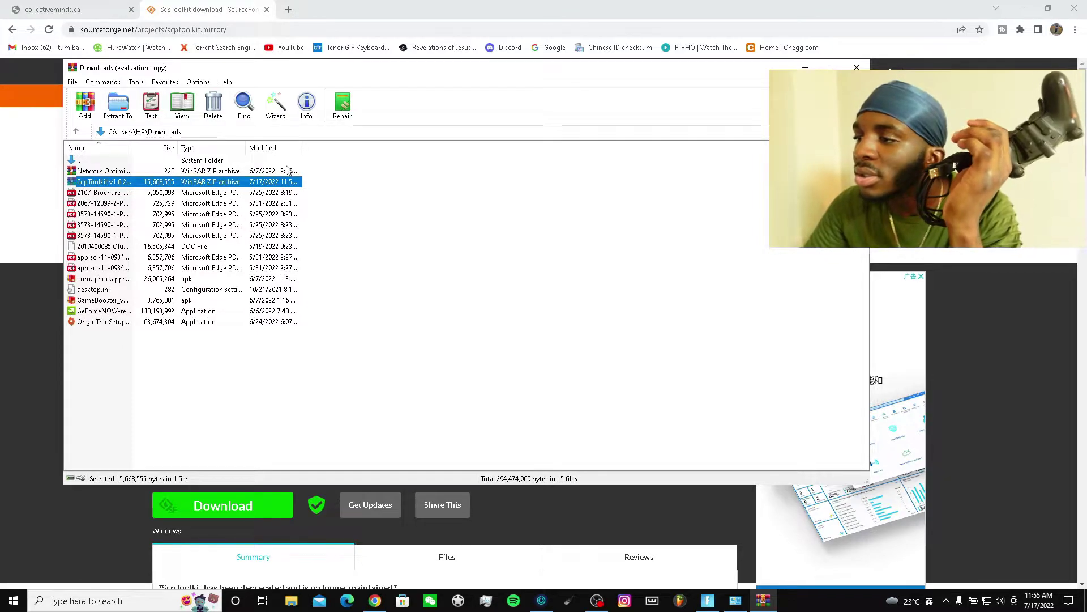
double_click(125, 180)
double_click(123, 173)
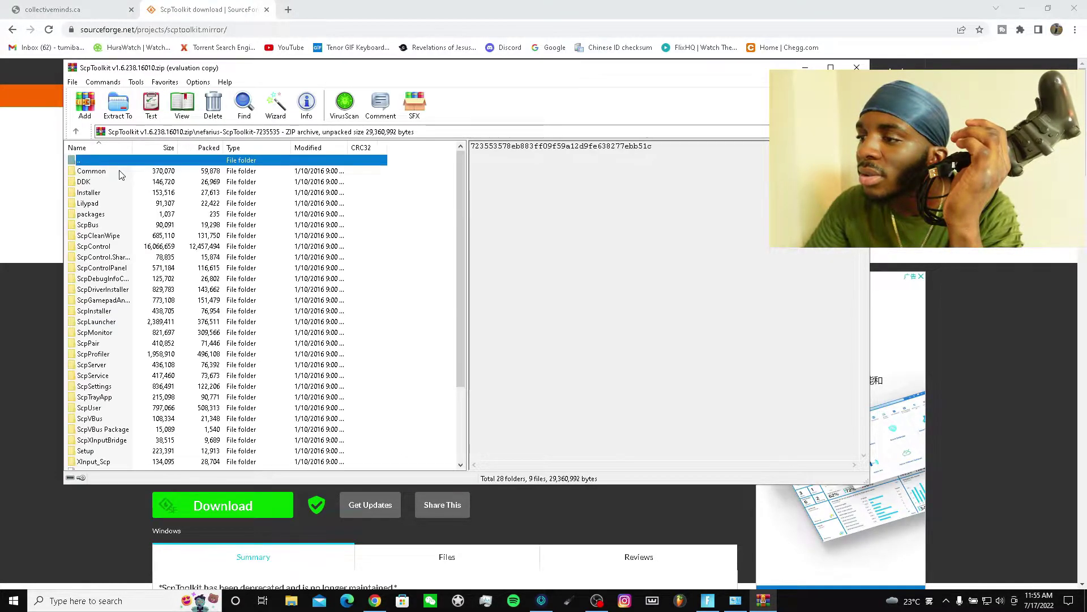
key("BackSpace")
right_click(122, 164)
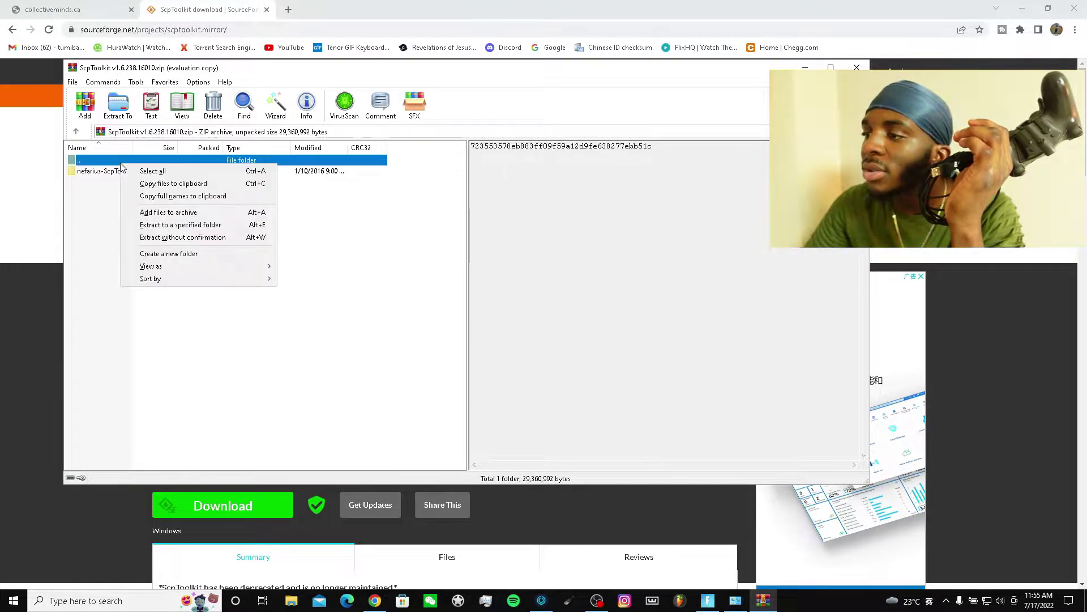
left_click(99, 189)
Extract the nefarius-ScpToolkit folder to H:\
left_click_drag(102, 189, 110, 165)
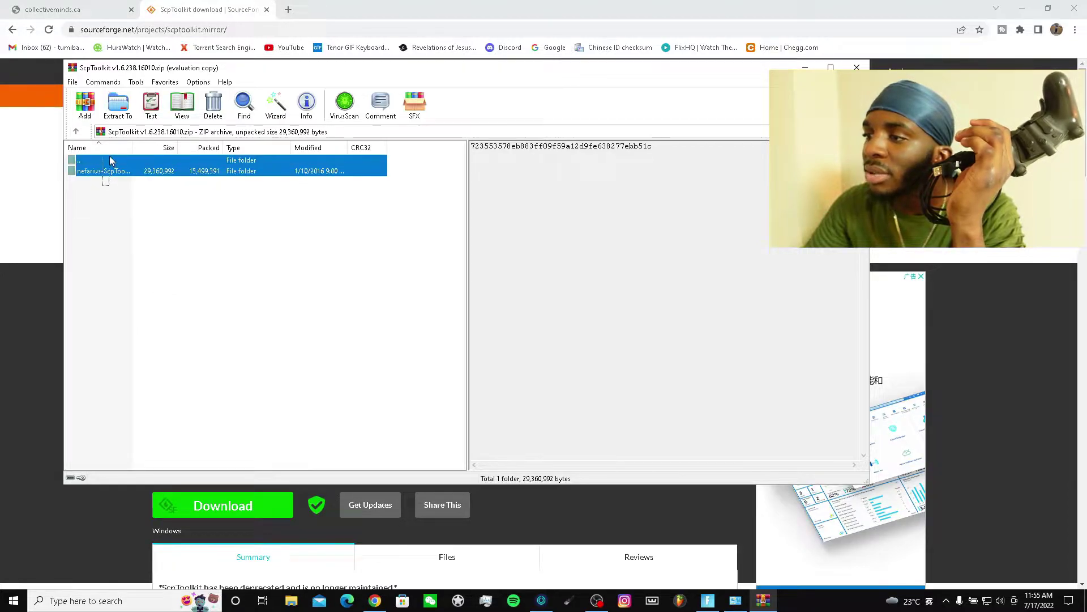
left_click(114, 102)
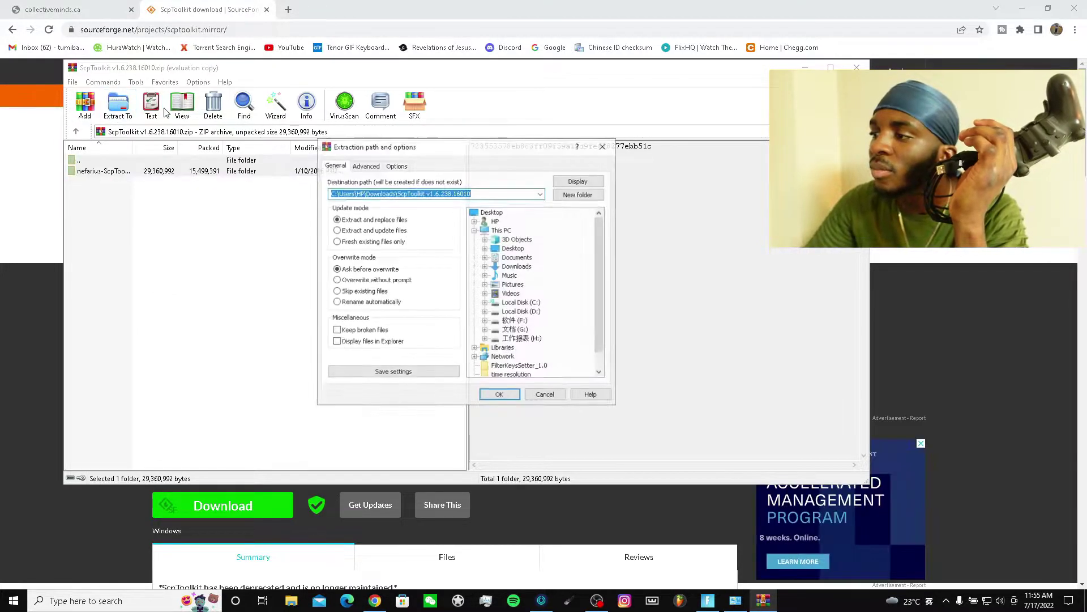
scroll(516, 284, "down", 1)
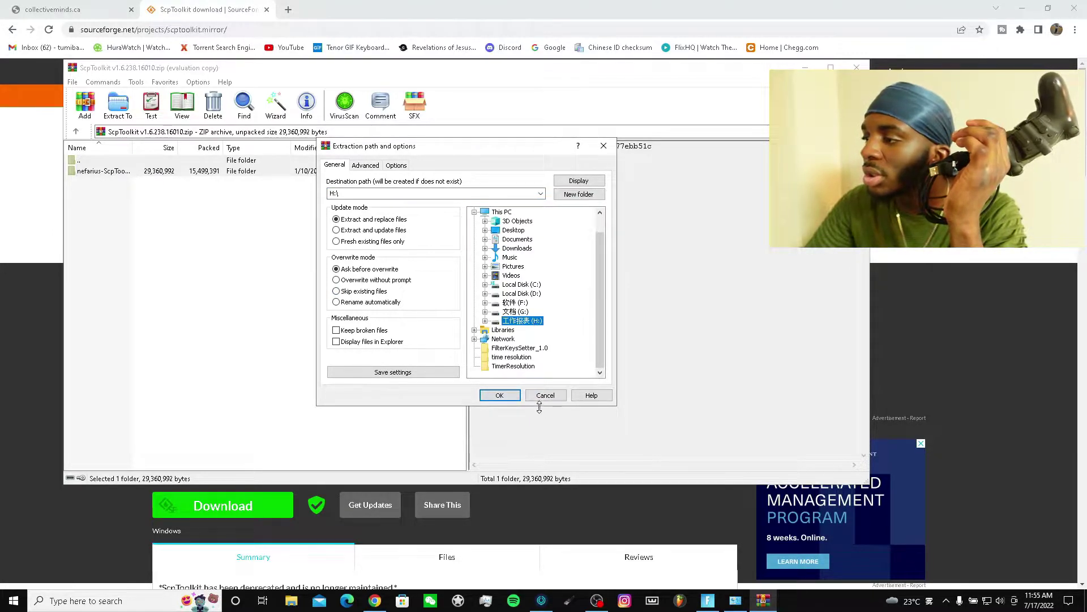
left_click(497, 396)
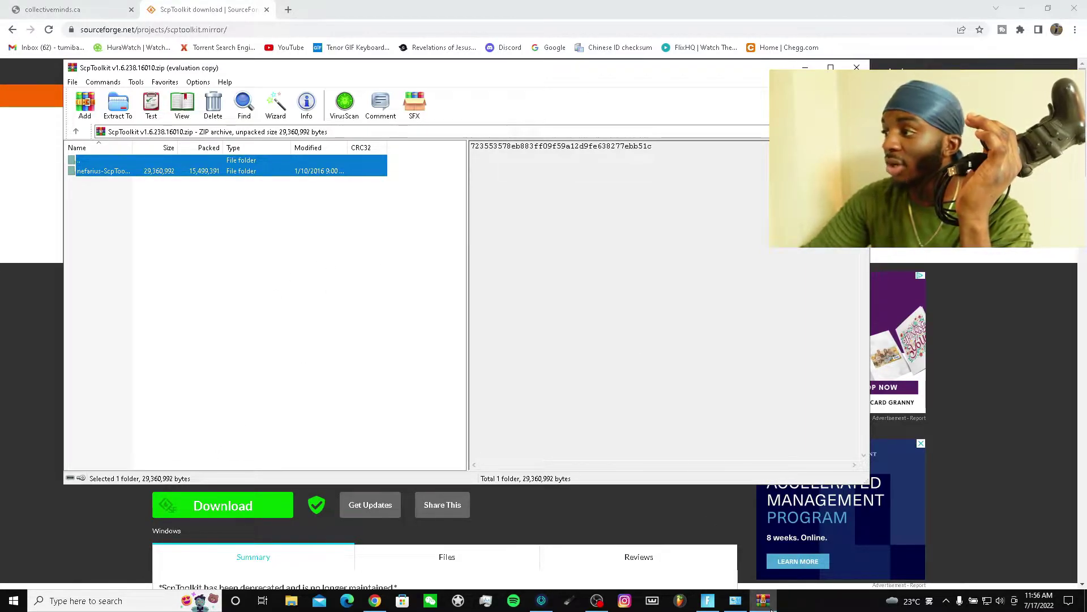
Look over the extracted nefarius-ScpToolkit folders on drive H:, then minimise that window
left_click(804, 68)
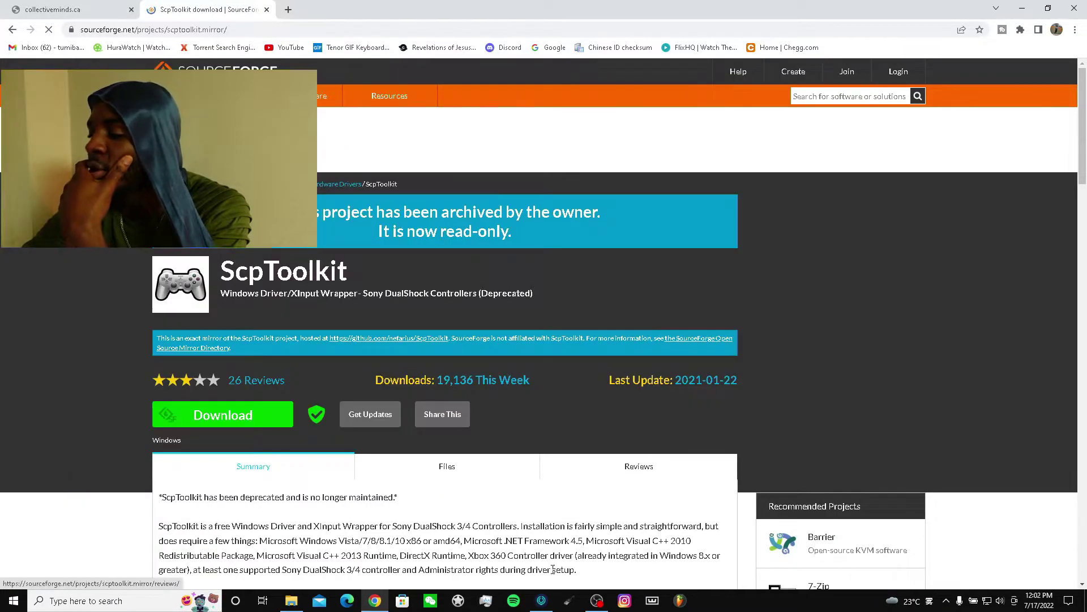
left_click(291, 600)
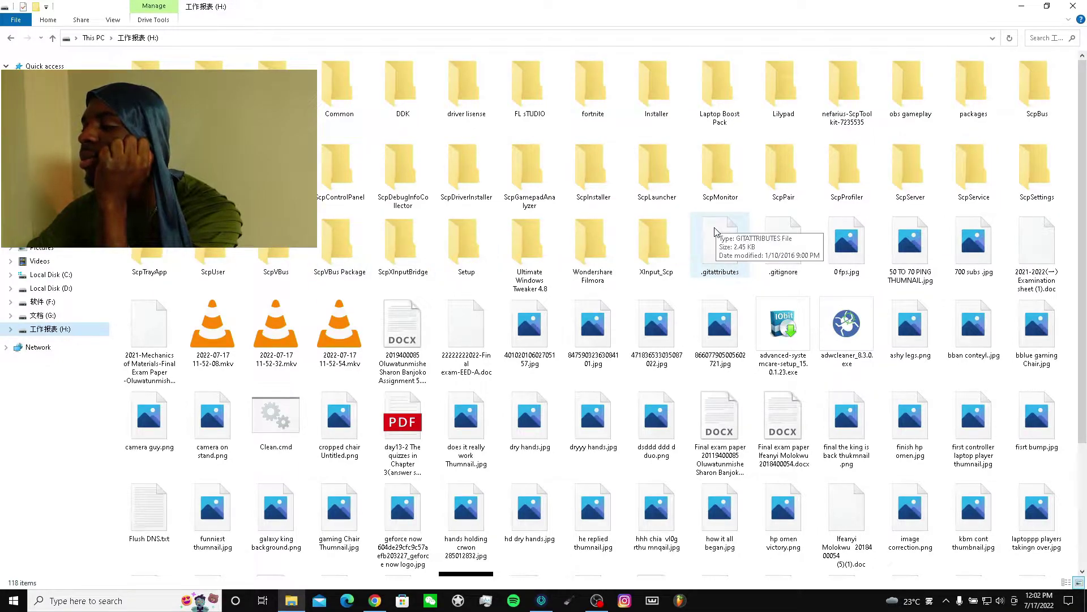
scroll(715, 231, "down", 3)
scroll(715, 241, "up", 3)
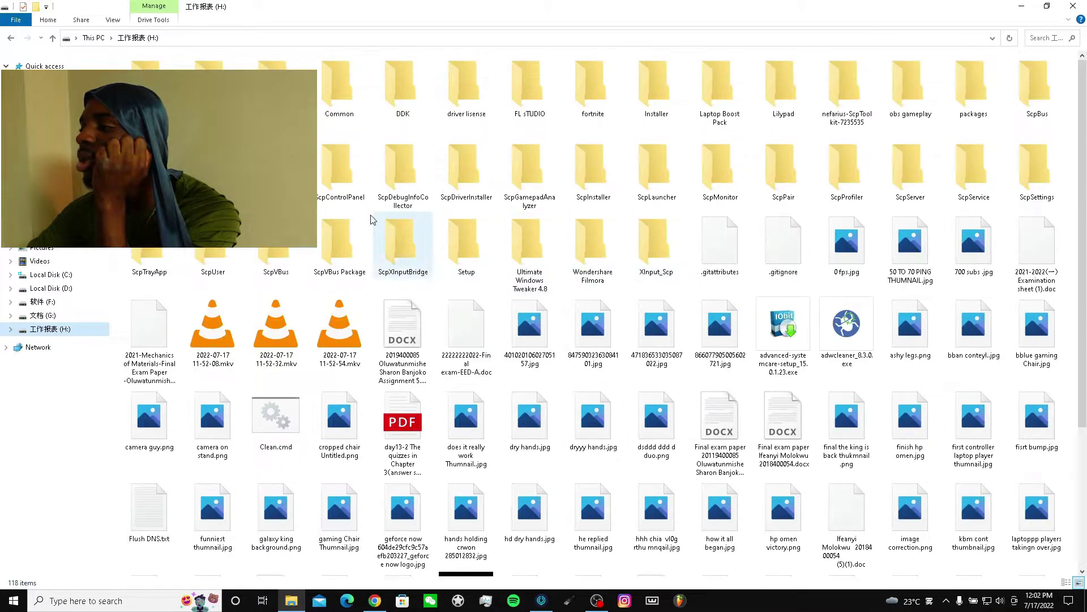
left_click(1025, 7)
Refresh the desktop and peek into ScpControl's Database folder, back to nefarius-ScpToolkit
left_click(1019, 8)
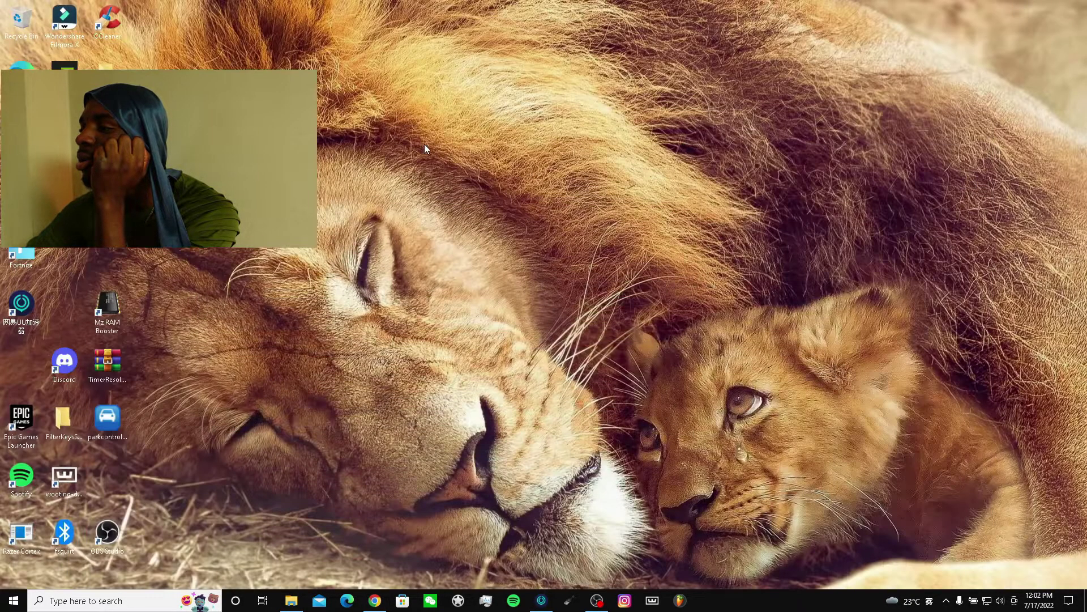
right_click(411, 138)
left_click(432, 173)
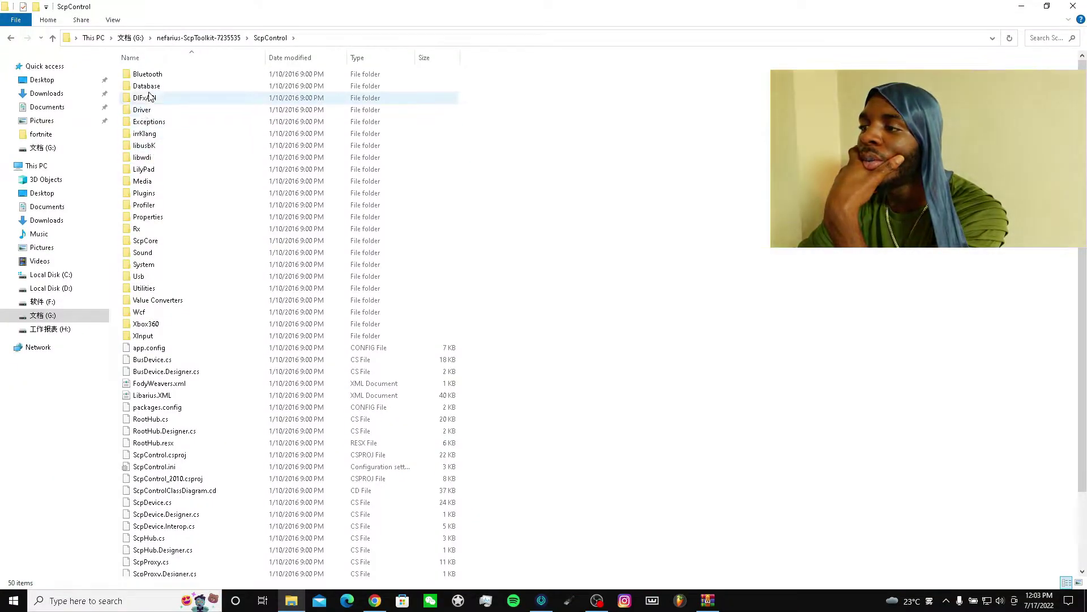
double_click(148, 89)
key("alt+Left")
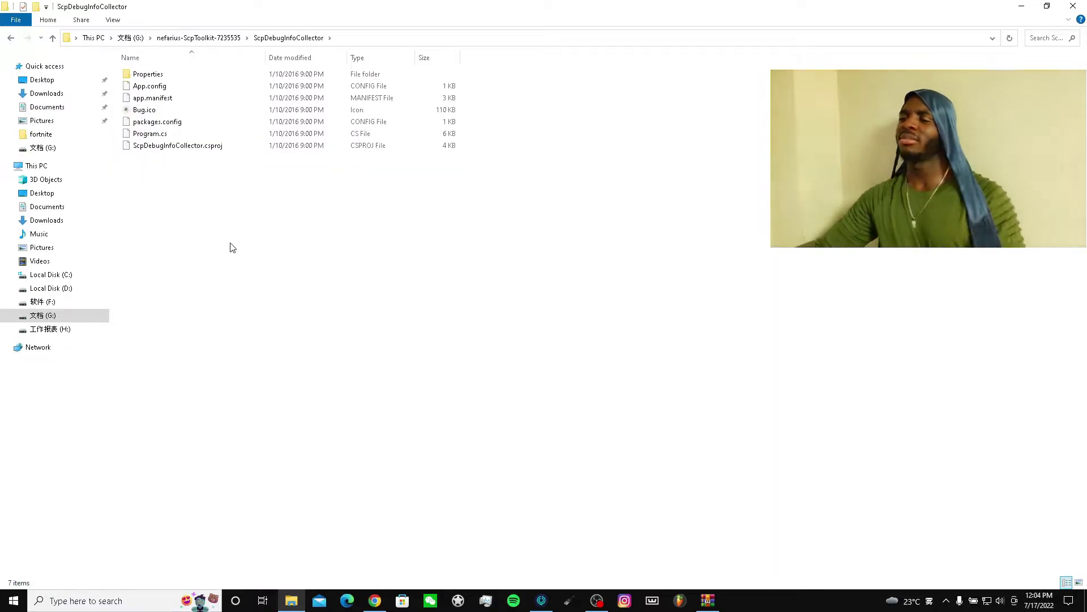
key("alt+Left")
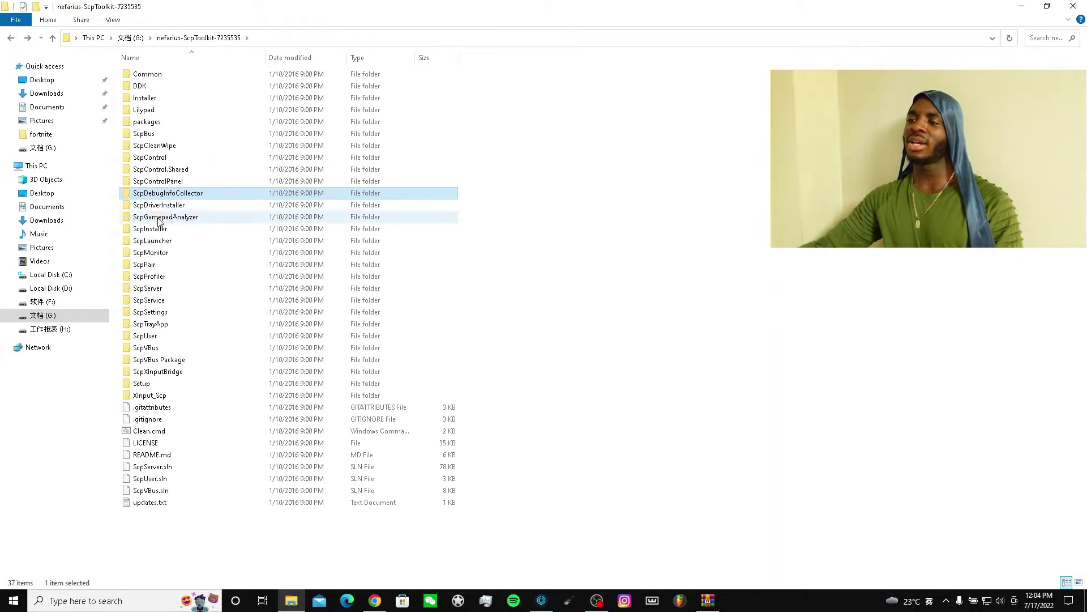
Browse ScpDriverInstaller's Utilities, Themes, Properties and View Models subfolders
double_click(159, 206)
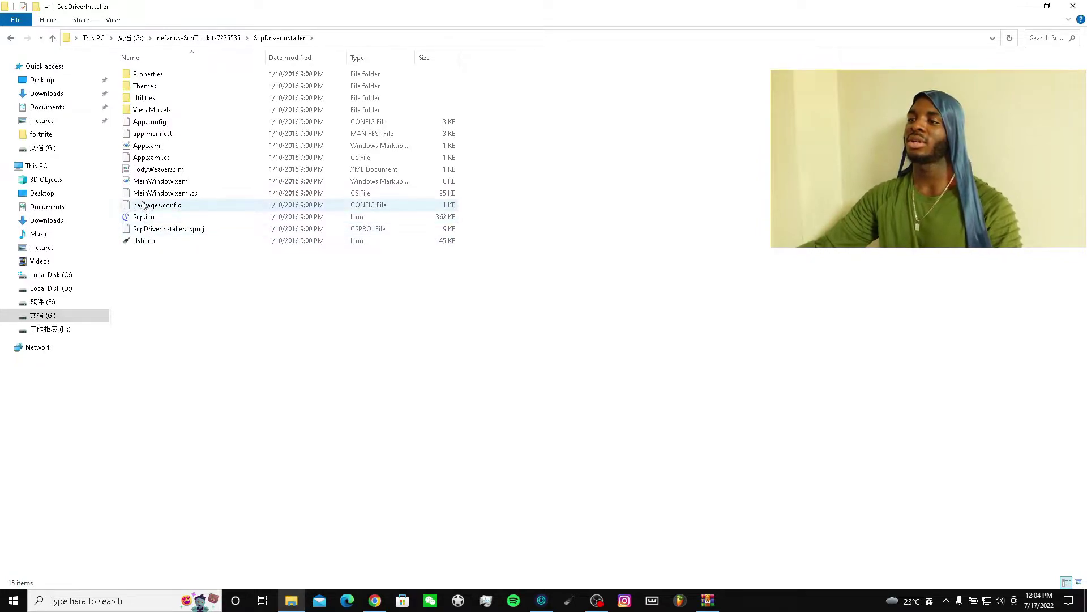
double_click(134, 100)
key("alt+Left")
double_click(150, 86)
key("alt+Left")
double_click(148, 74)
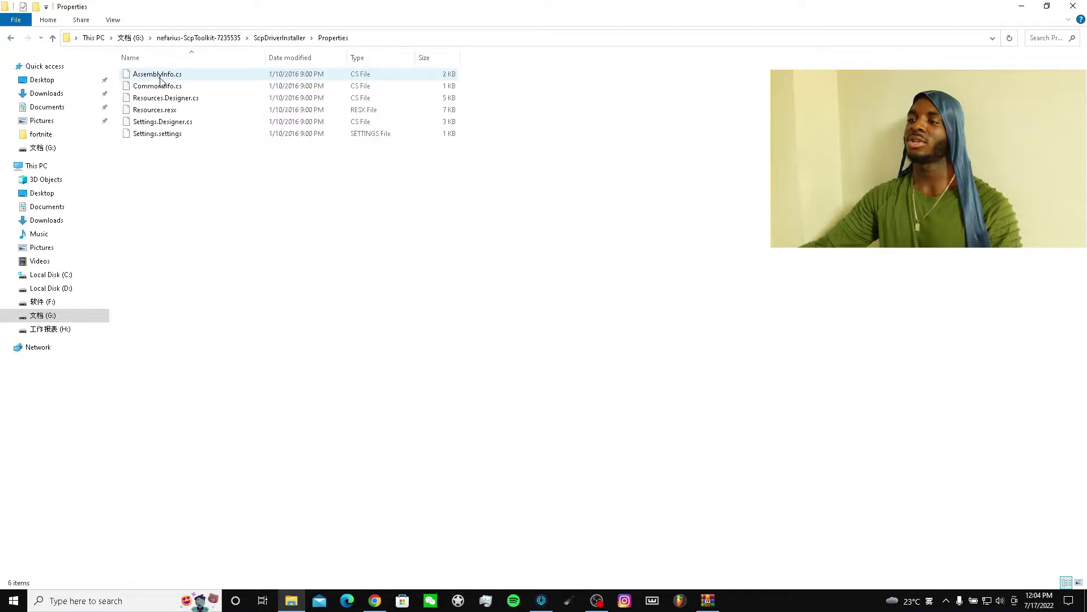
key("alt+Left")
double_click(151, 109)
key("alt+Left")
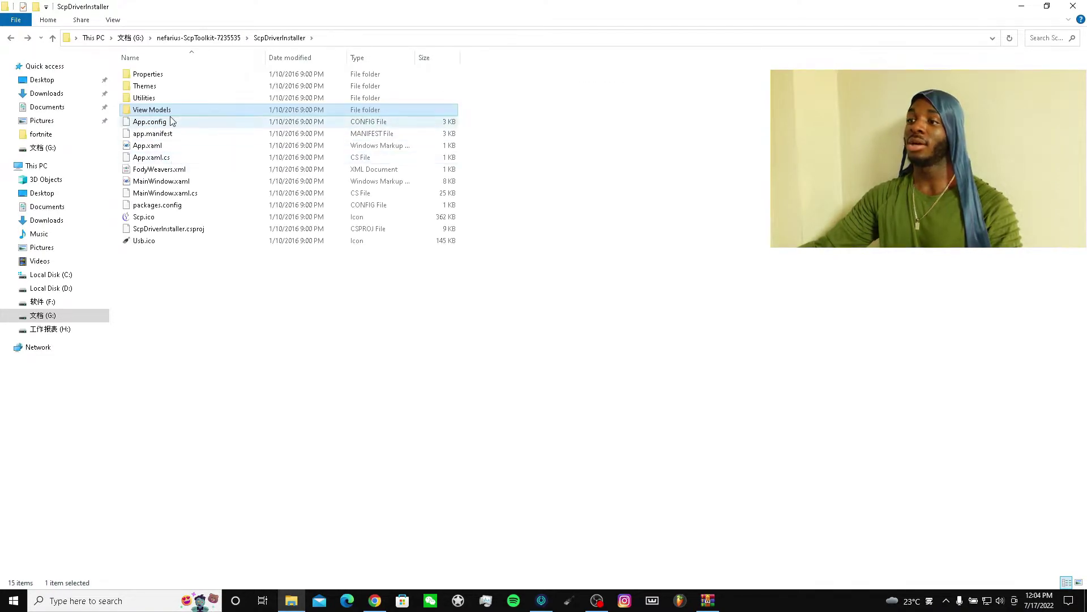
Try opening InstallationOptionsViewModel.cs, cancel, and return to the nefarius-ScpToolkit folder
double_click(180, 110)
left_click(186, 74)
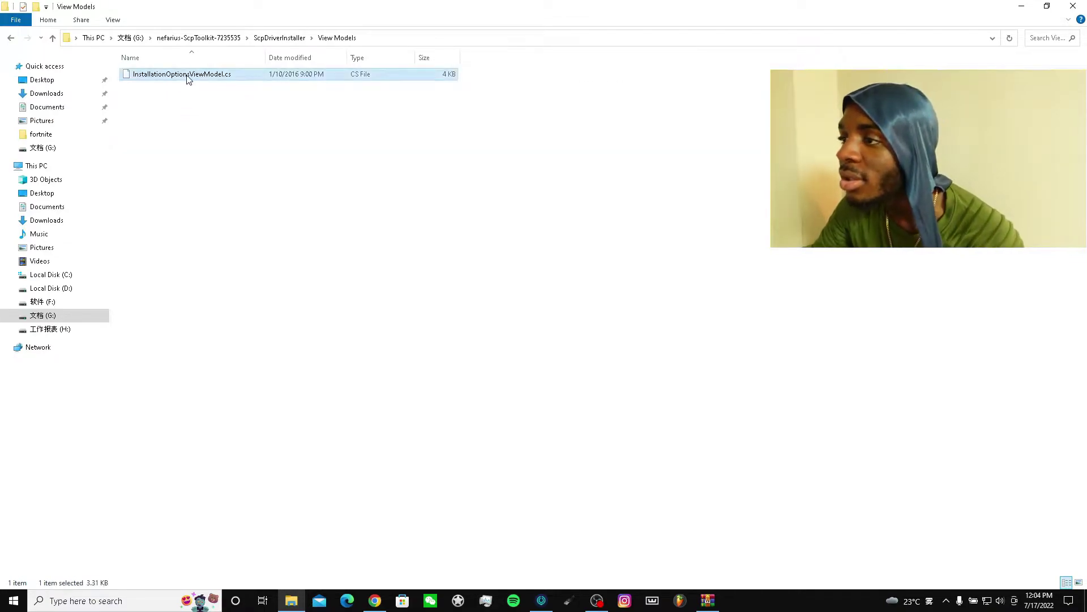
key("Return")
key("Escape")
key("alt+Left")
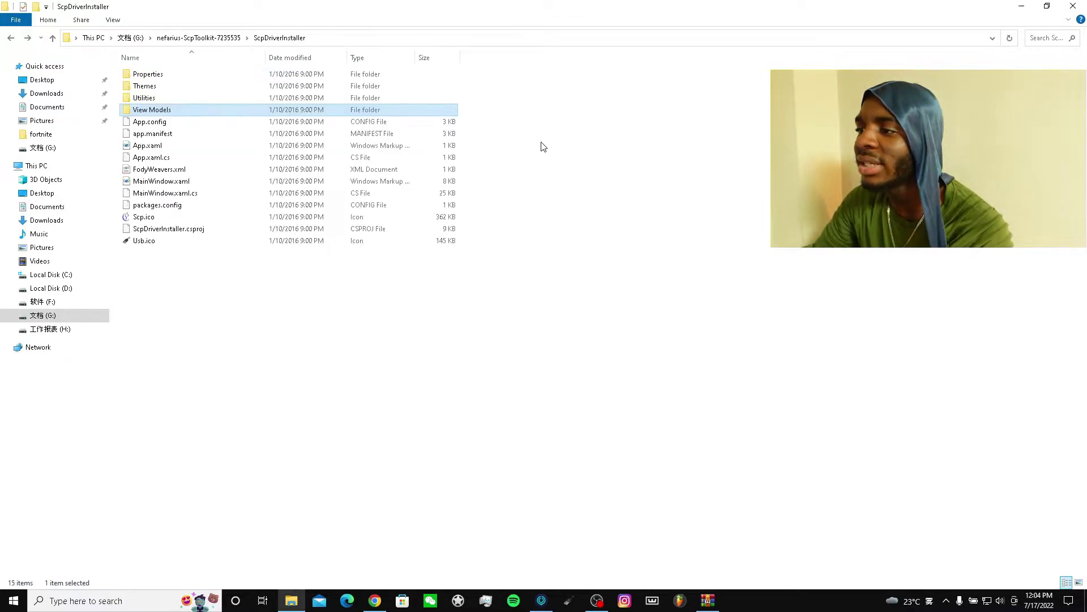
key("alt+Left")
Look inside ScpGamepadAnalyzer, then bring back the SourceForge ScpToolkit page
double_click(213, 220)
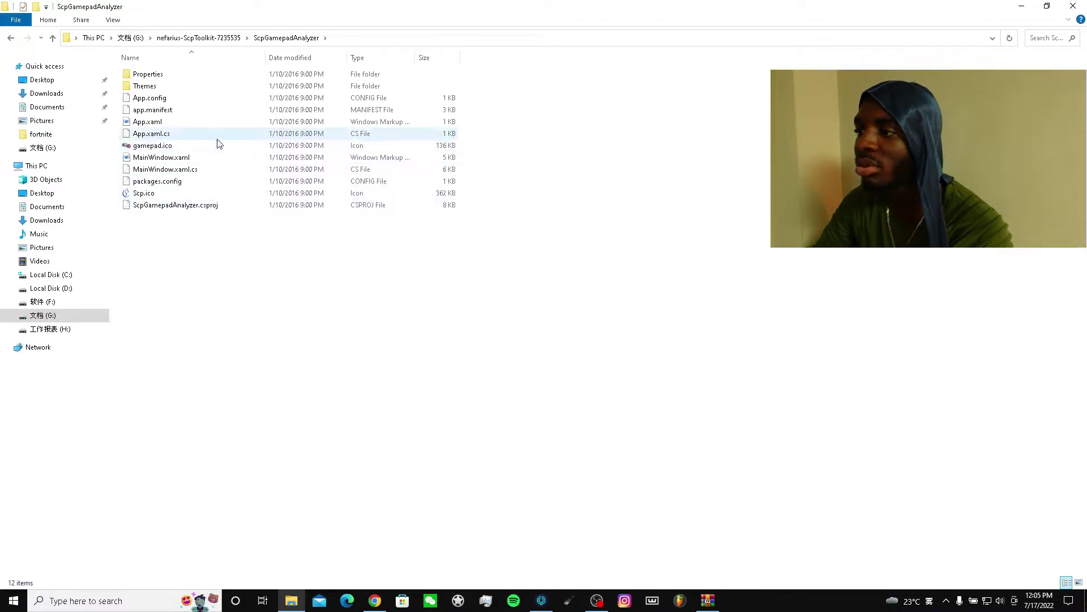
key("alt+Left")
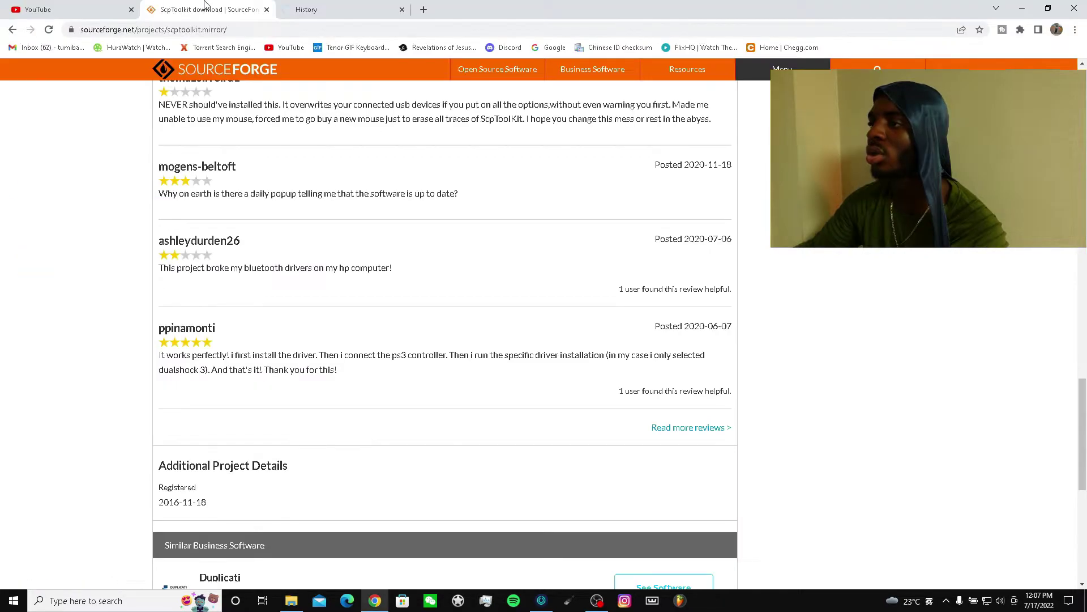
left_click(339, 9)
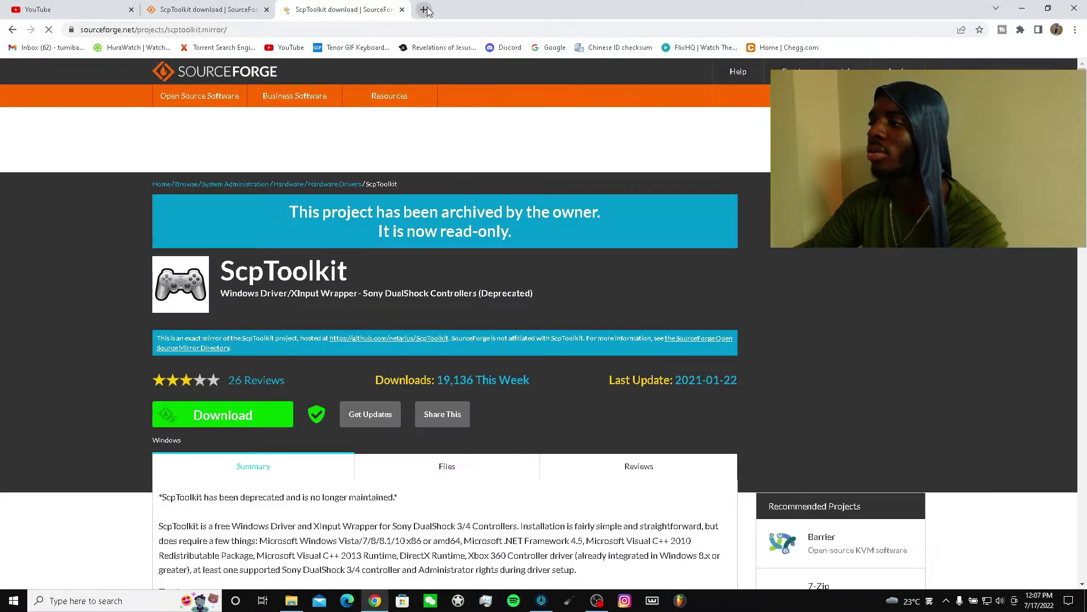
In a new tab, search Google for the ScpToolkit downloader and scroll the results
left_click(423, 9)
left_click(439, 258)
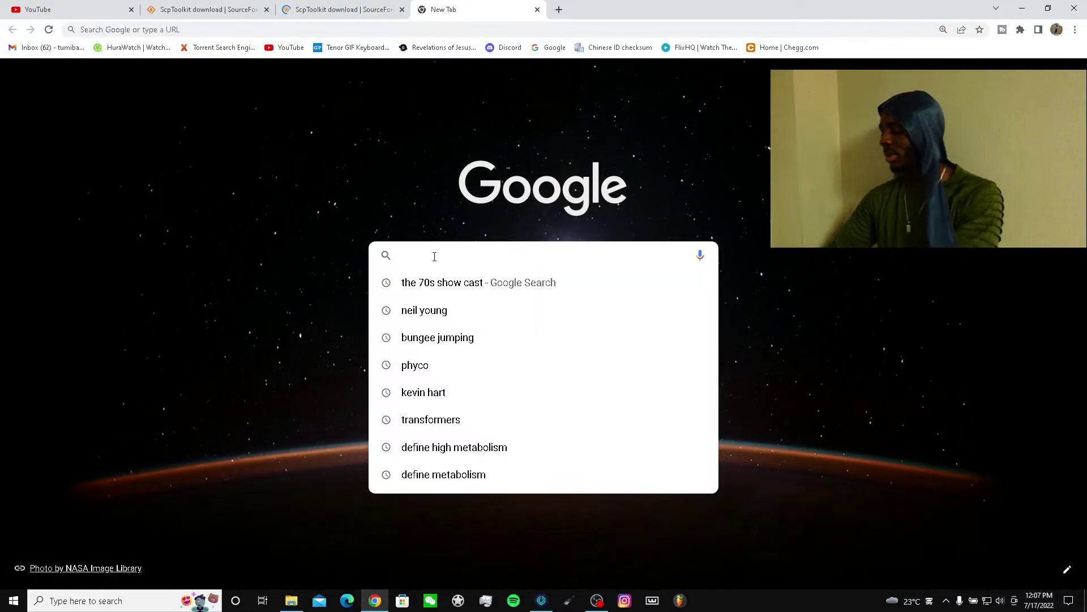
type("s")
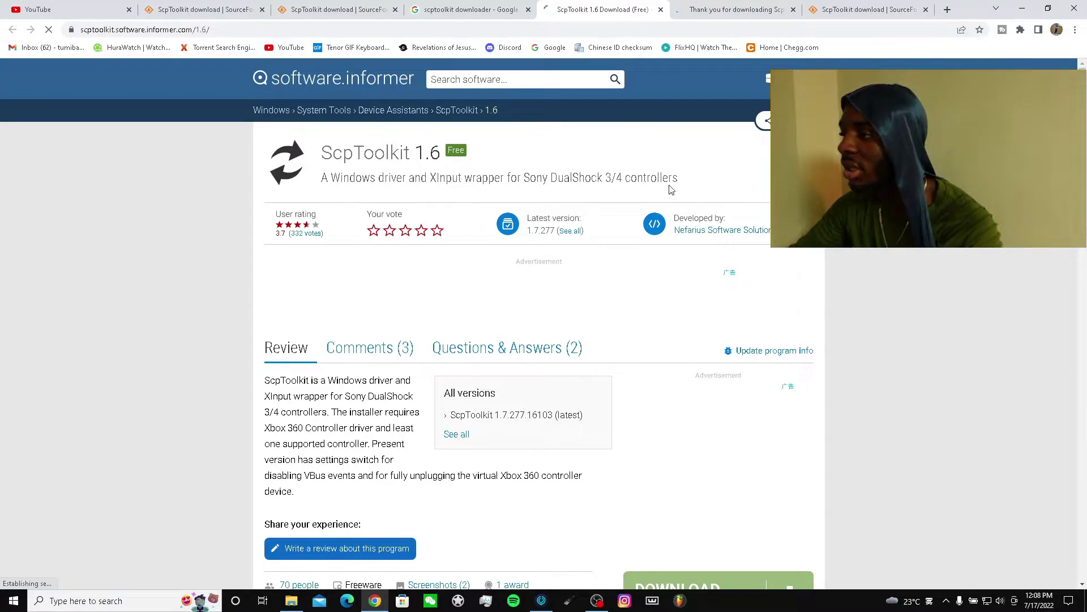
scroll(690, 188, "down", 4)
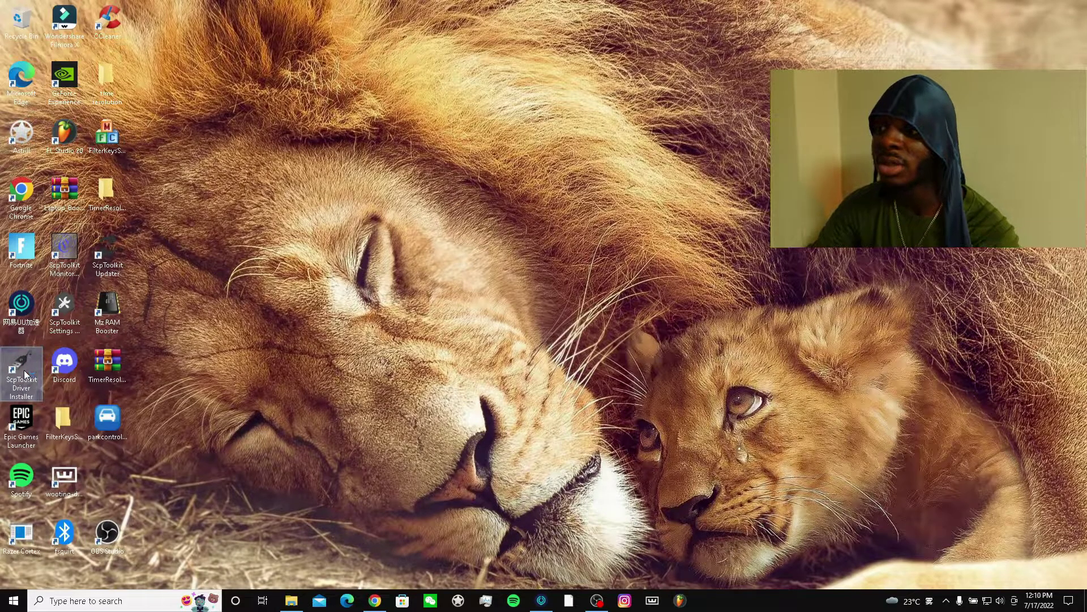
Launch ScpToolkit Driver Installer and advance past Bluetooth hosts to Installation finished
double_click(25, 374)
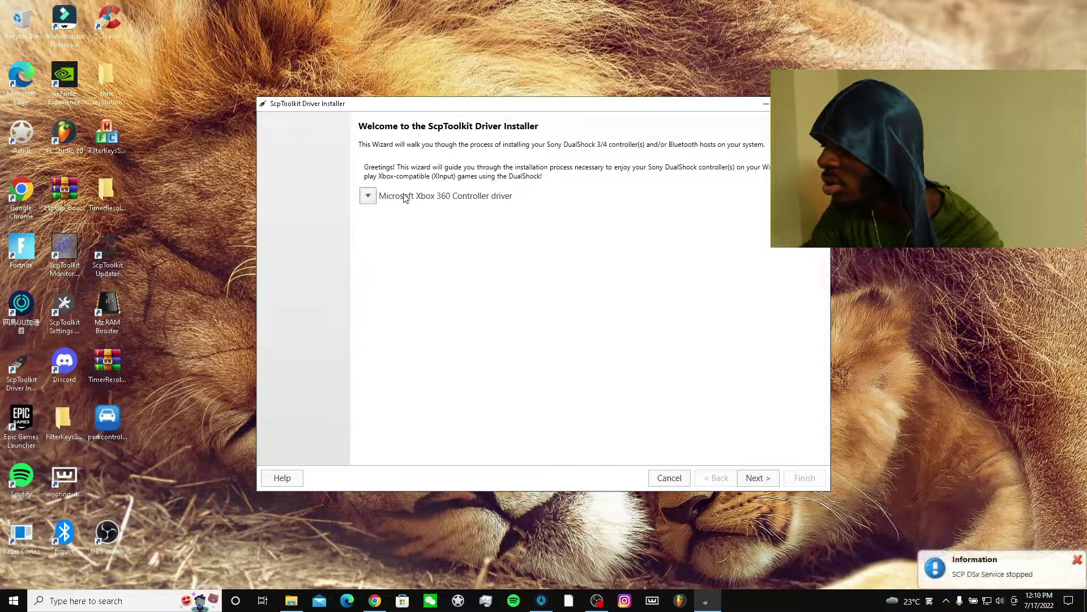
left_click(368, 196)
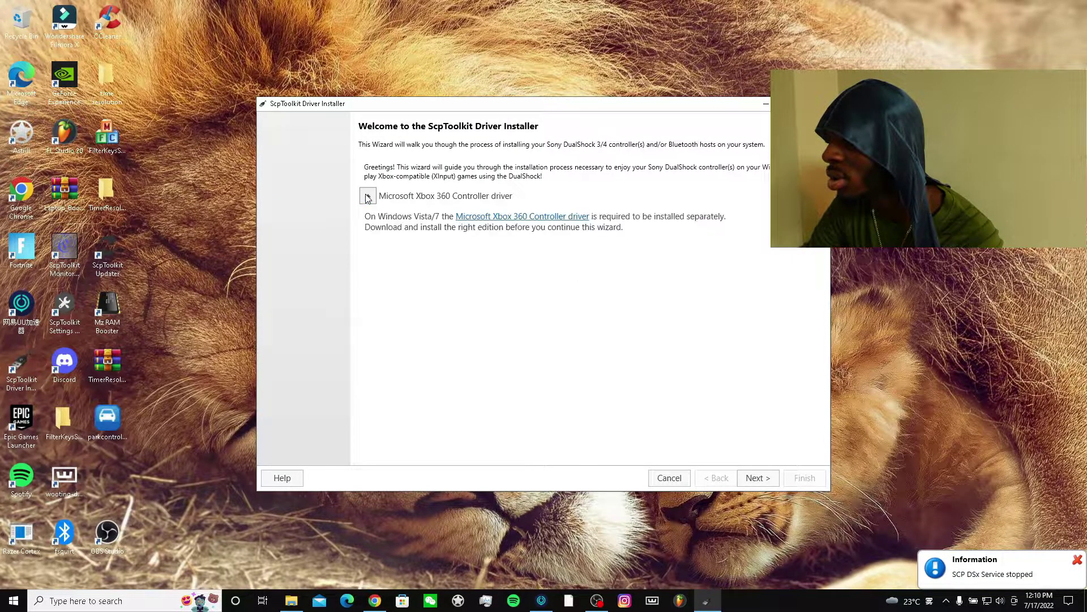
left_click(367, 197)
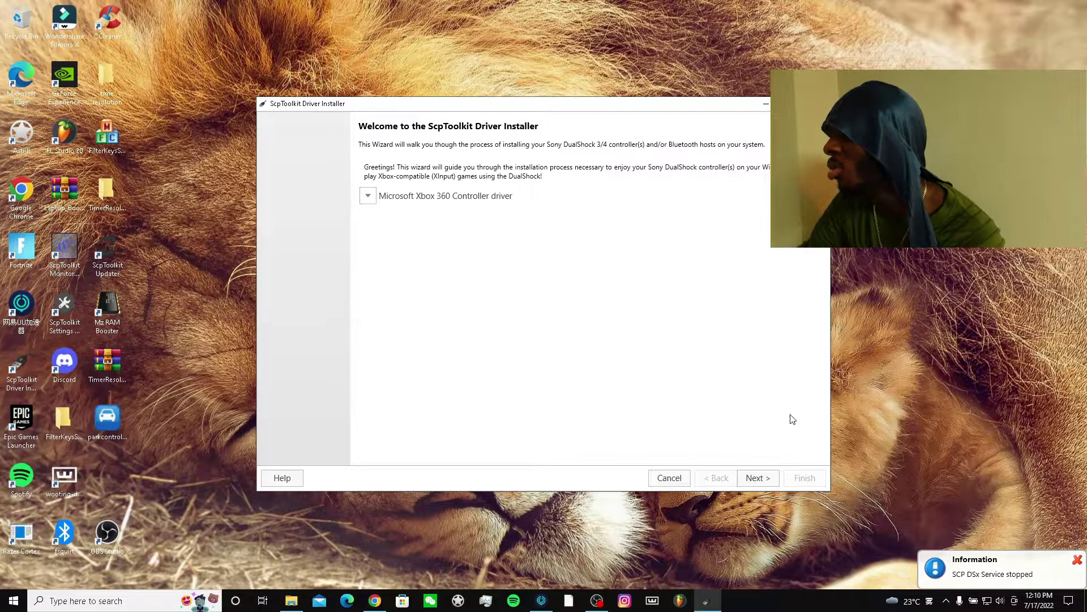
left_click(757, 478)
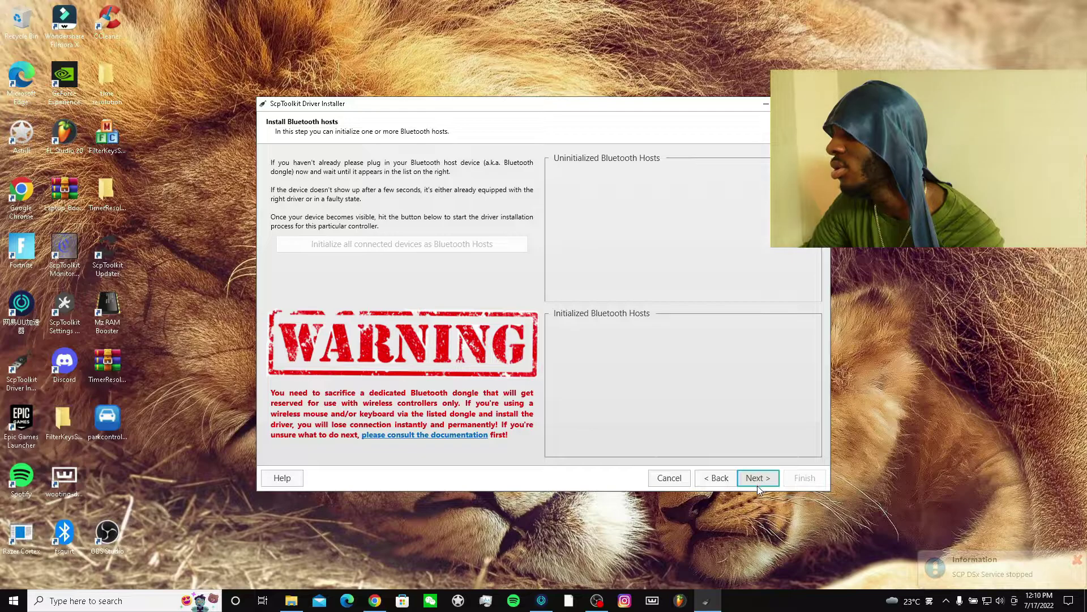
left_click(757, 485)
left_click(756, 485)
left_click(759, 483)
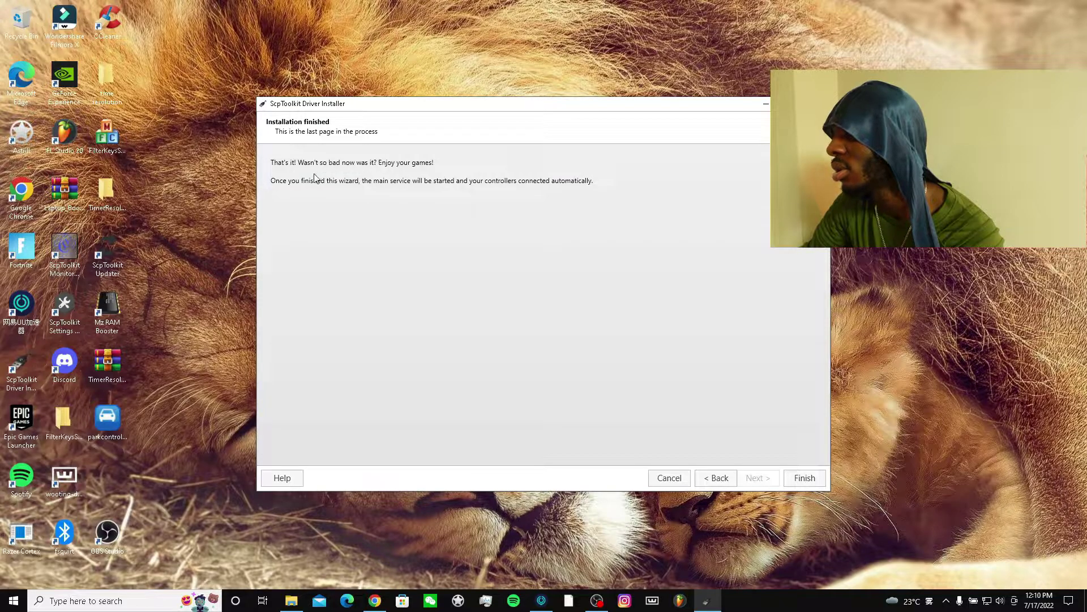
Finish the installer and relaunch ScpToolkit Driver Installer from its desktop shortcut
left_click(805, 478)
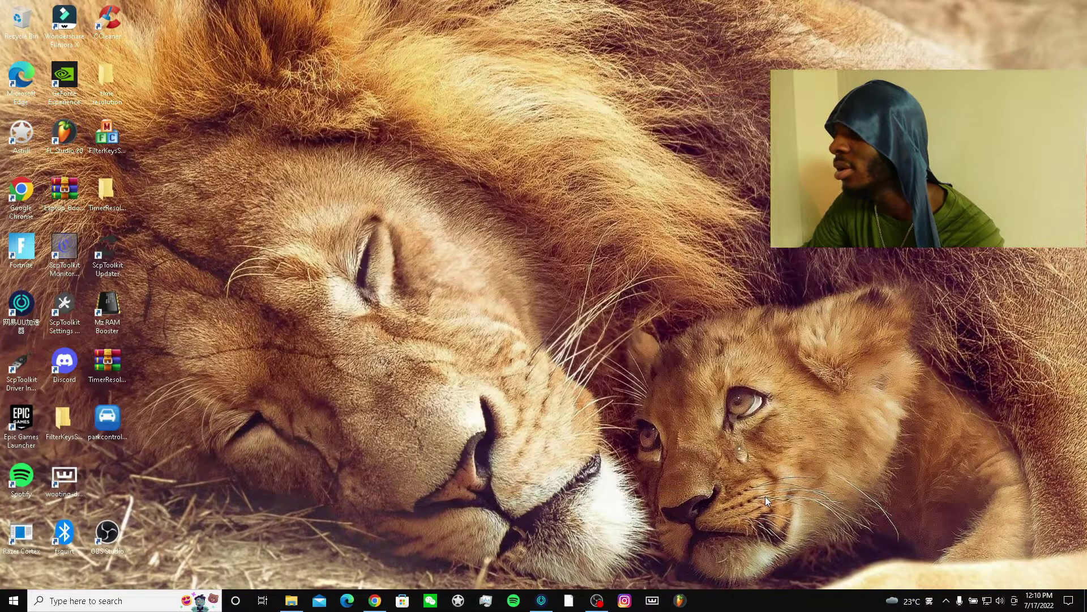
right_click(418, 200)
left_click(436, 236)
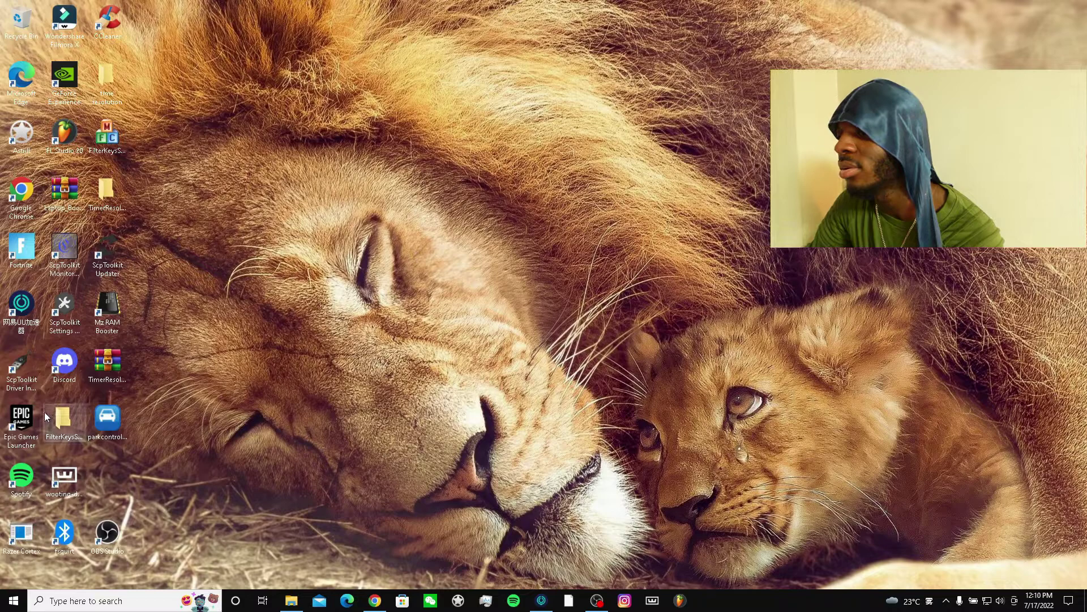
left_click(29, 380)
double_click(30, 380)
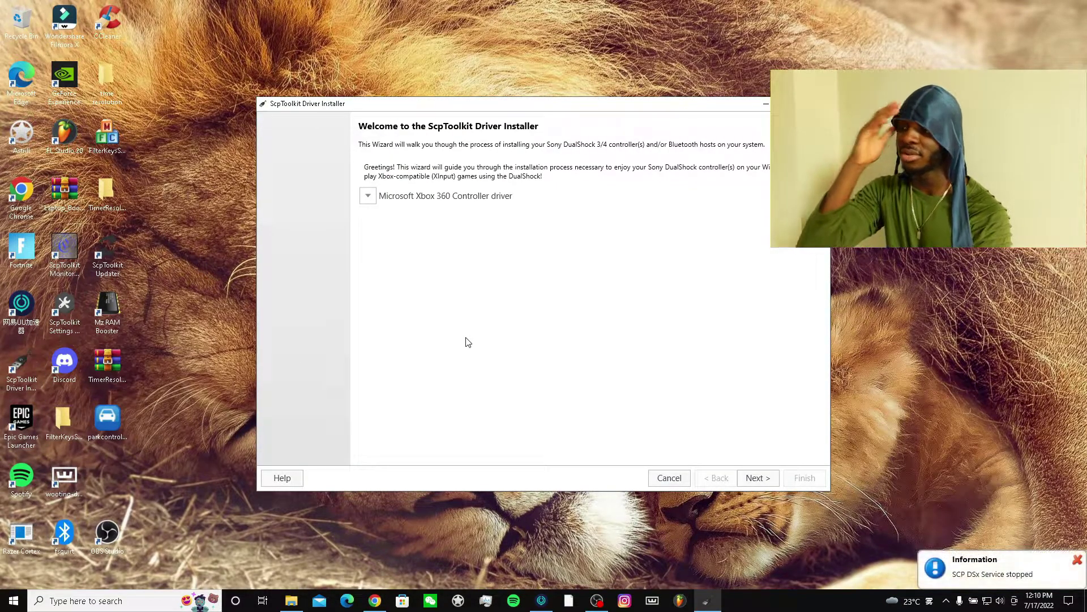
Expand the Xbox 360 Controller driver note, view Microsoft's driver page, then return to the wizard
left_click(368, 196)
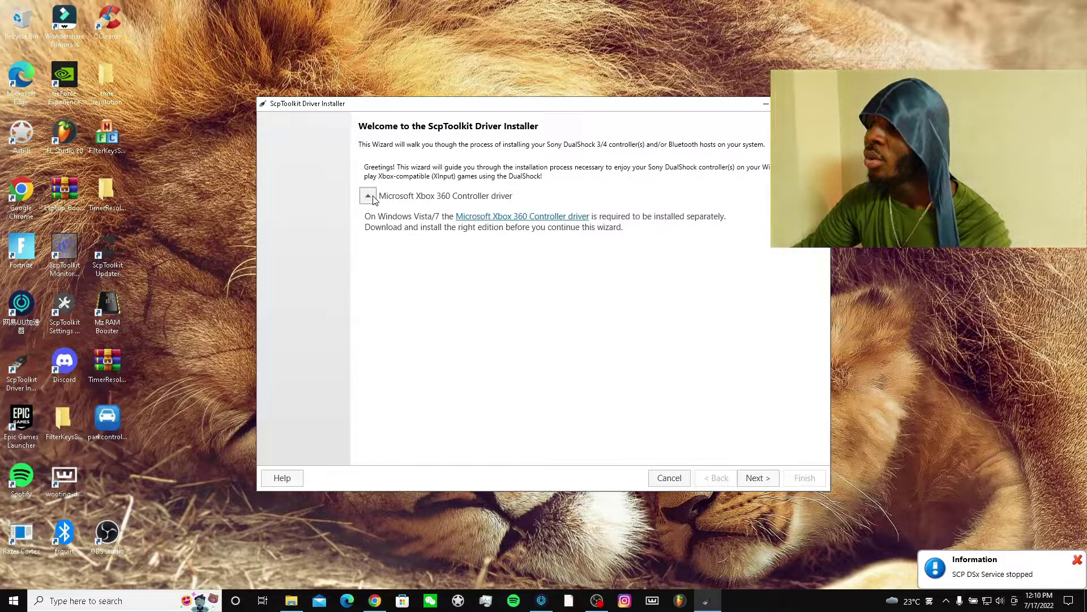
left_click(504, 220)
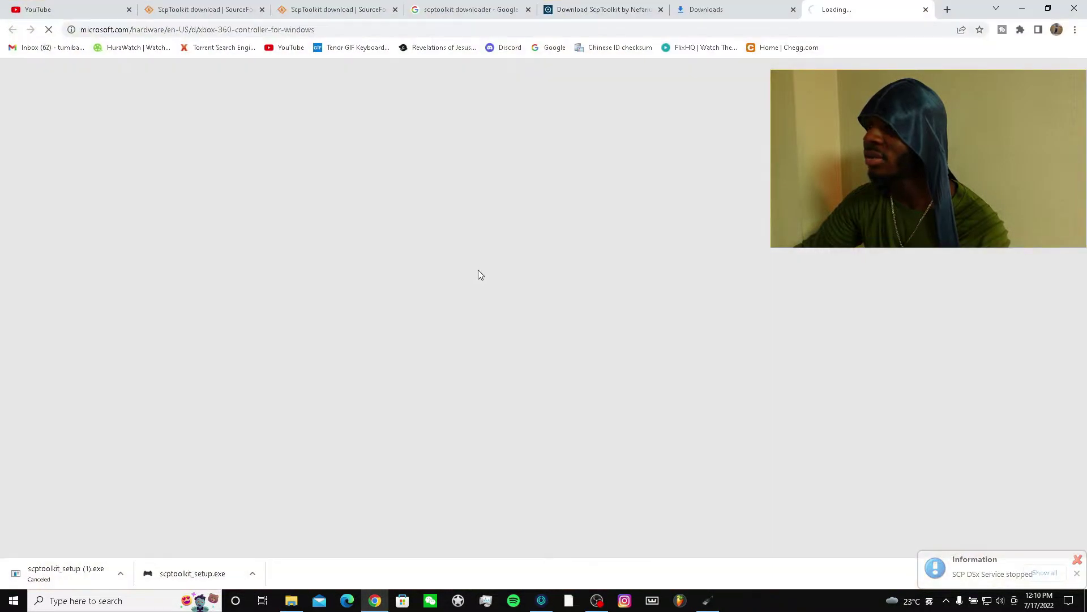
left_click(1023, 8)
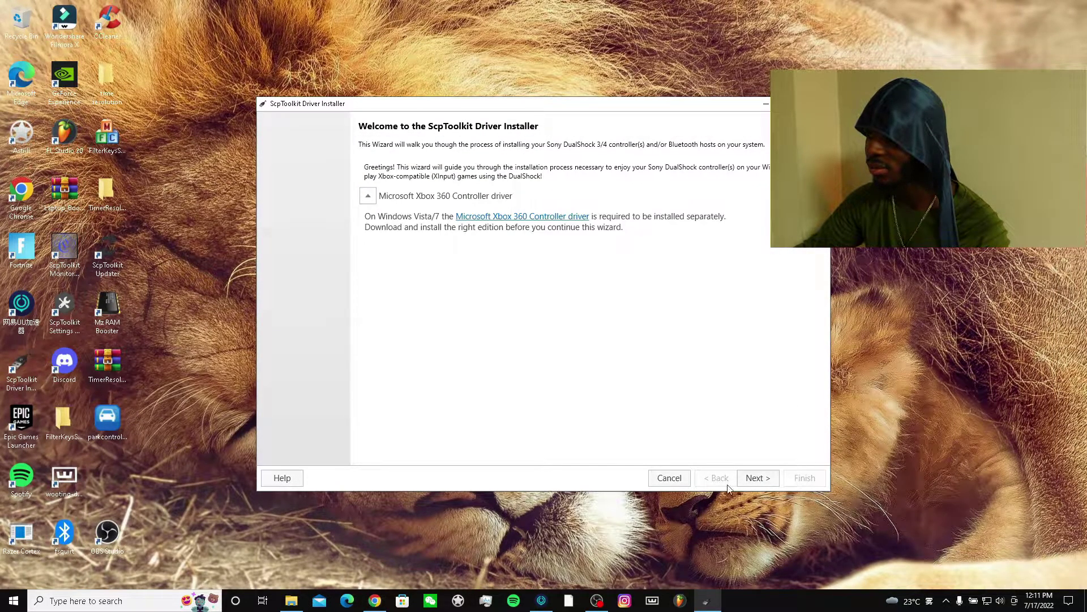
Initialize connected devices as DualShock 3/4 controllers, allow the driver install, dismiss success and reboot notices
left_click(749, 483)
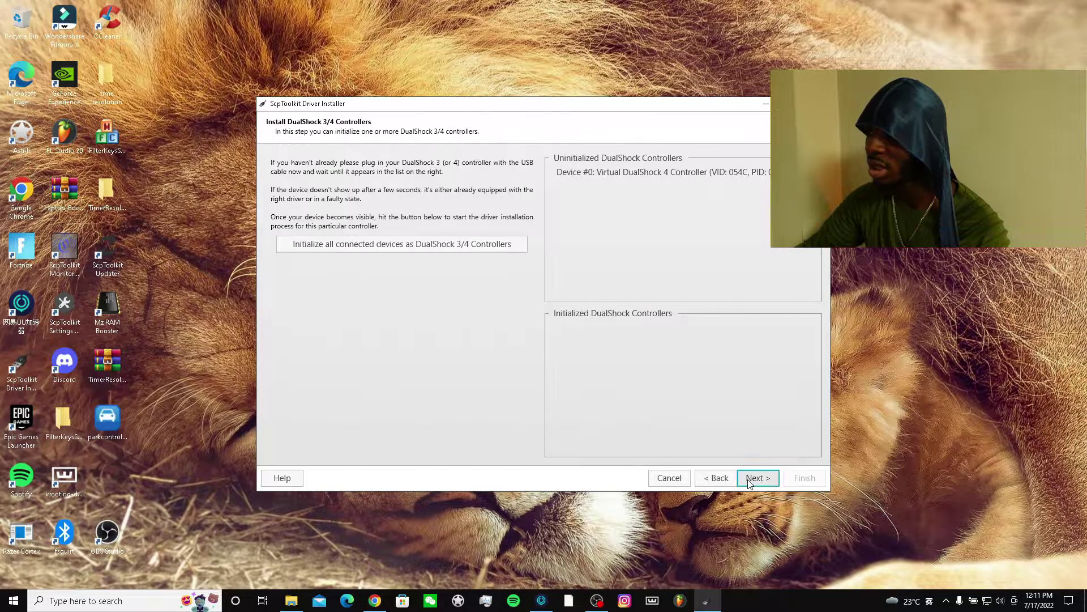
left_click(428, 247)
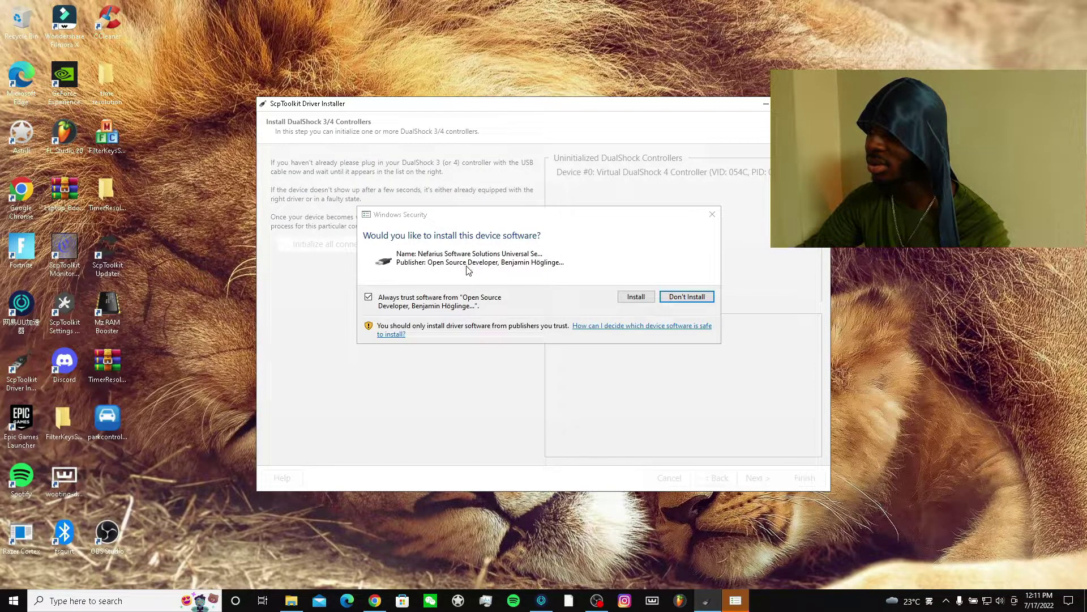
left_click(642, 296)
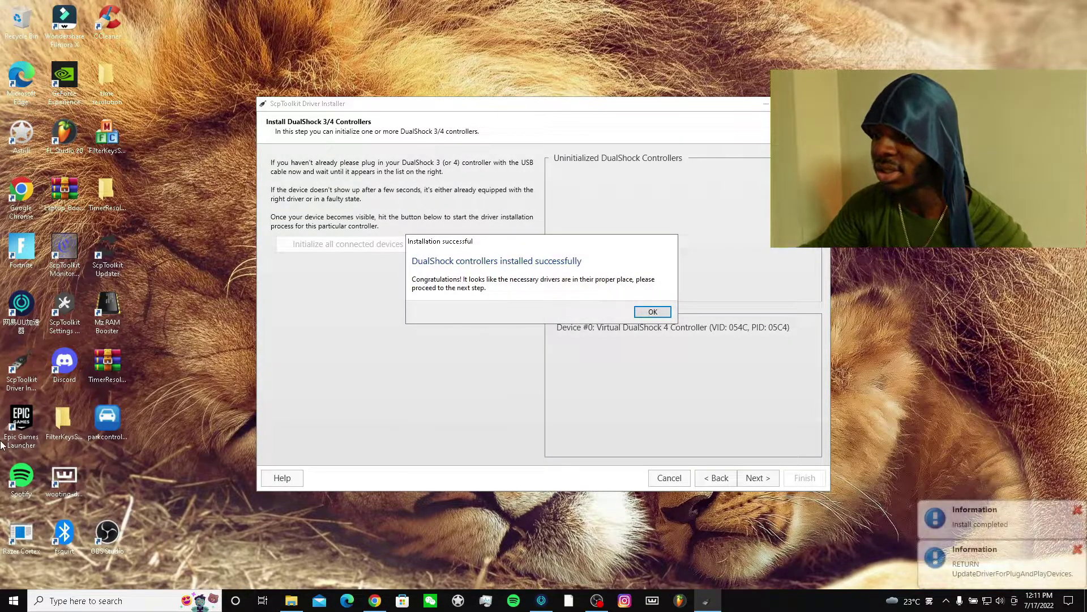
left_click(21, 368)
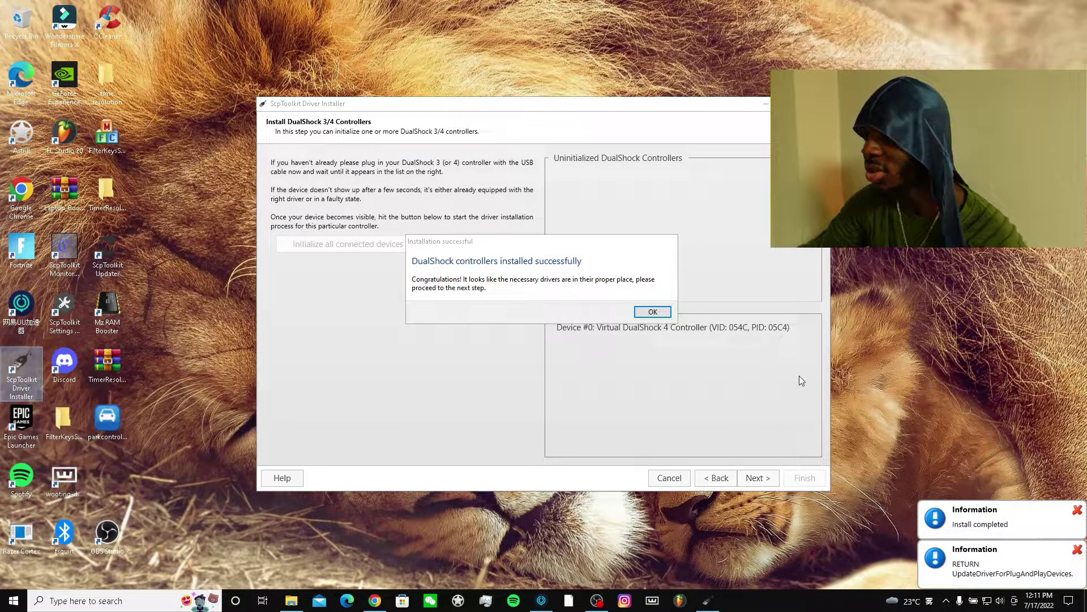
left_click(651, 311)
left_click(639, 340)
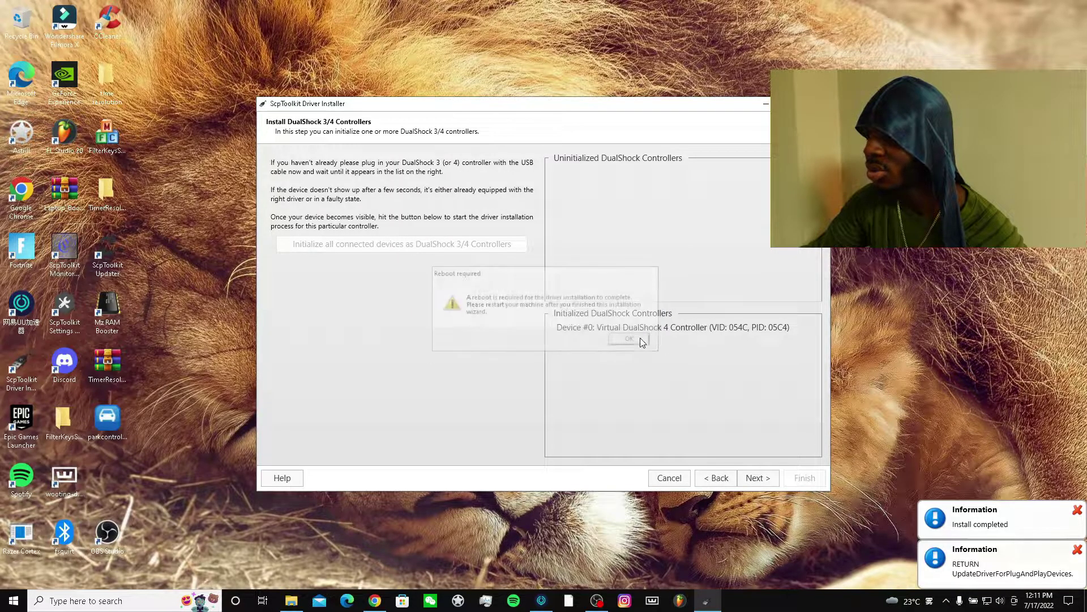
Advance past the Bluetooth hosts and virtual bus driver steps and finish the installer
left_click(756, 479)
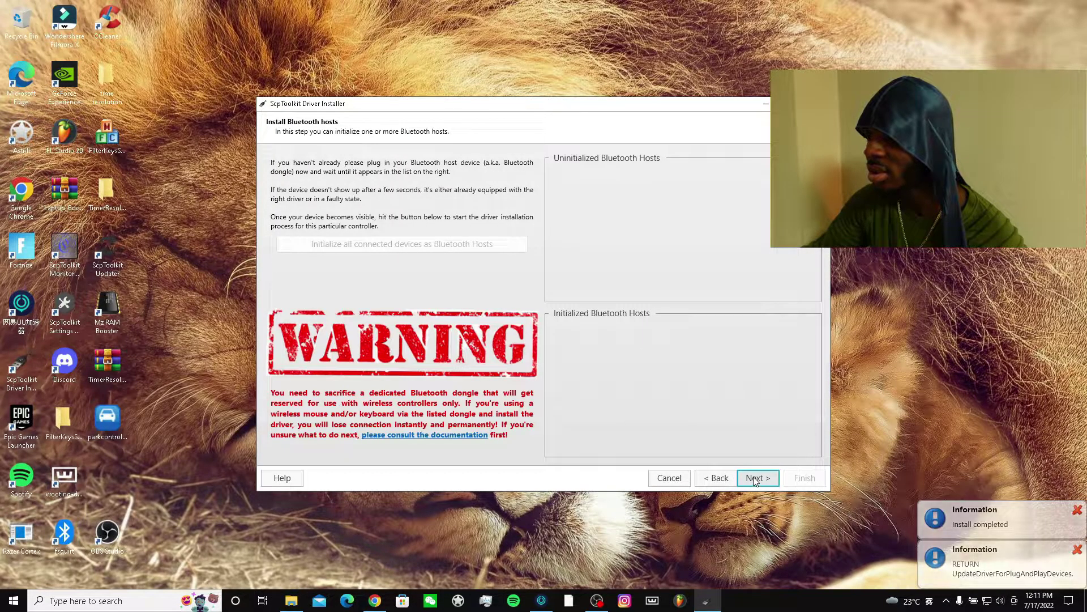
left_click(757, 479)
left_click(757, 478)
left_click(757, 479)
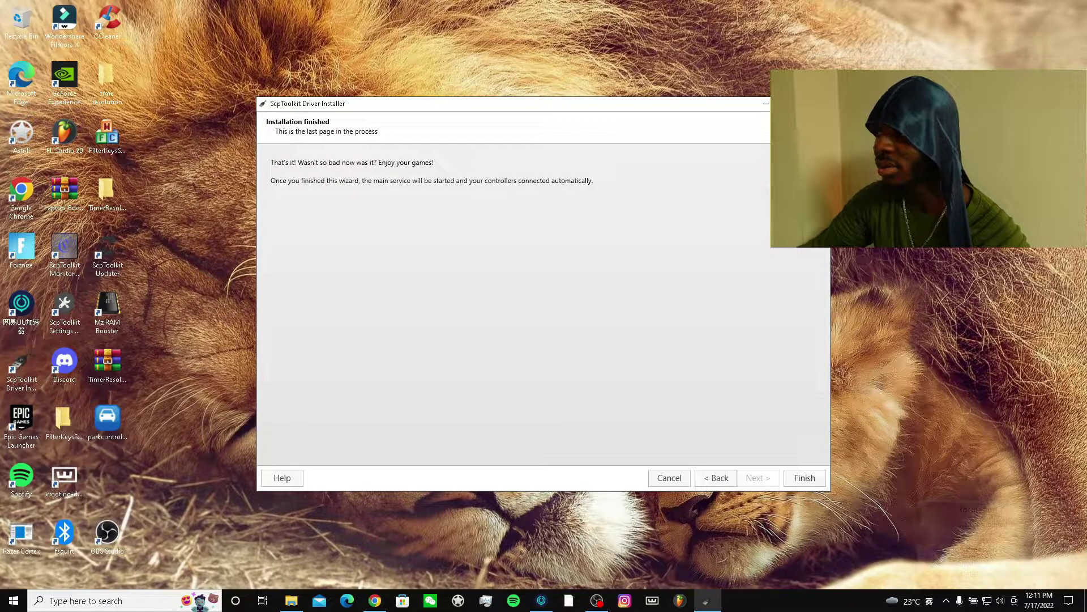
key("Return")
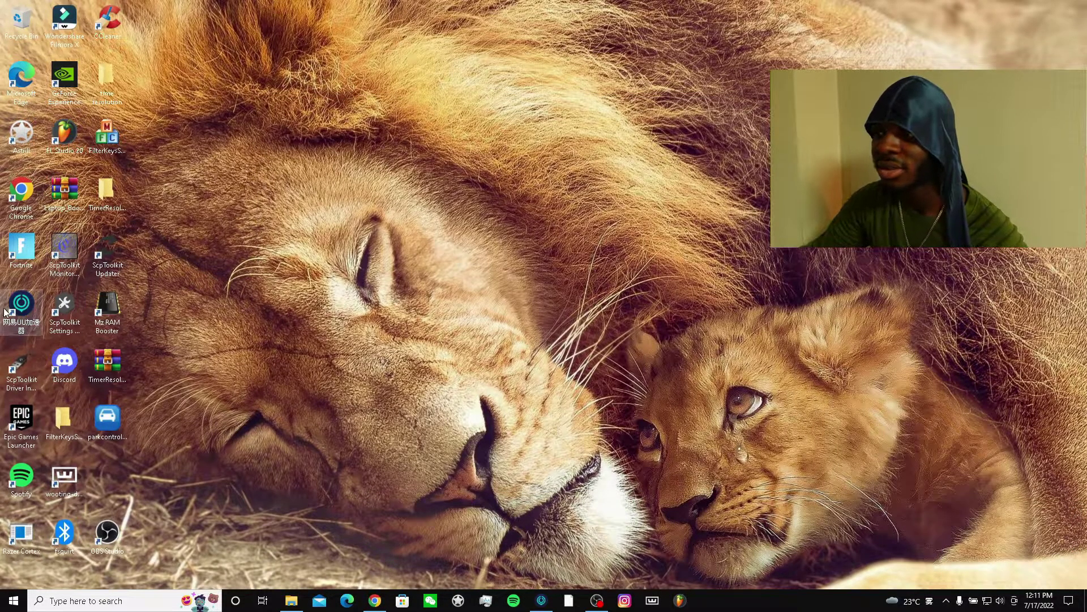
Refresh the desktop and relaunch the ScpToolkit Driver Installer
right_click(234, 277)
left_click(265, 312)
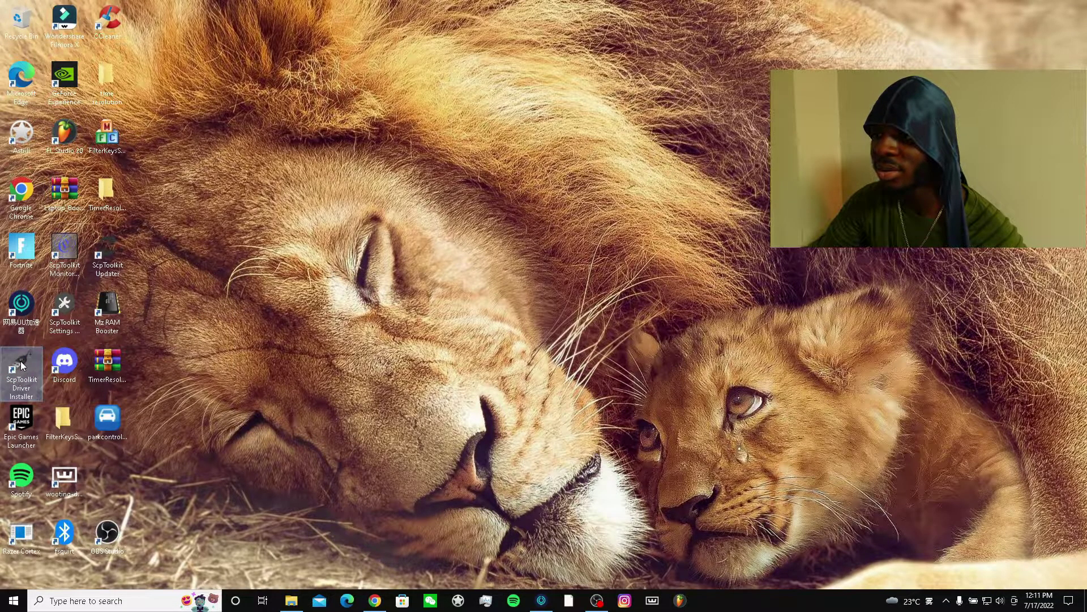
double_click(22, 366)
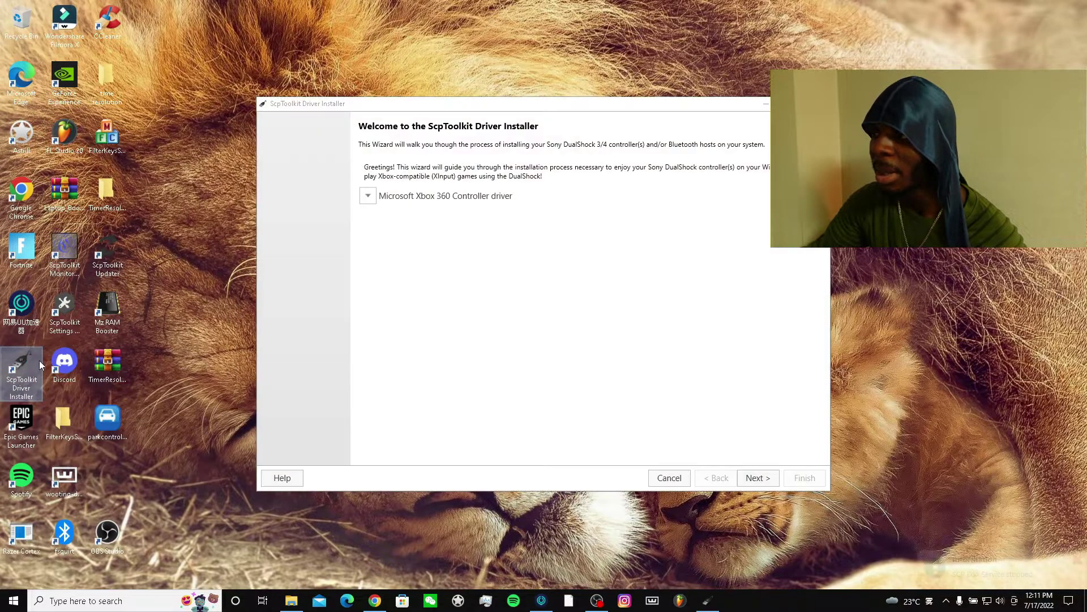
Close the Xbox Support and ScpToolkit GitHub wiki tabs and minimise Chrome
left_click(267, 475)
left_click(755, 5)
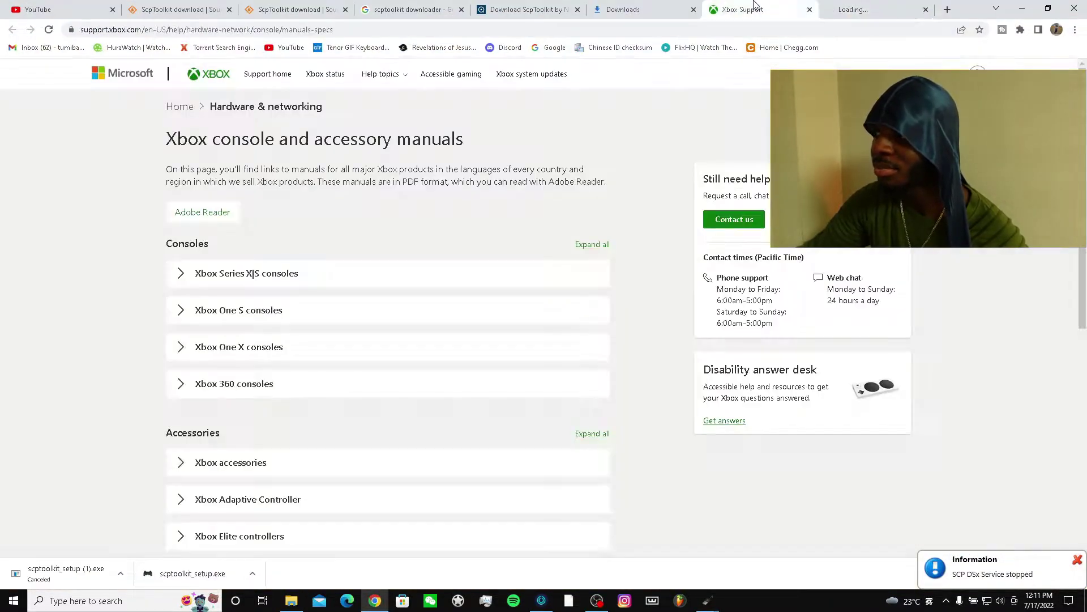
left_click(810, 9)
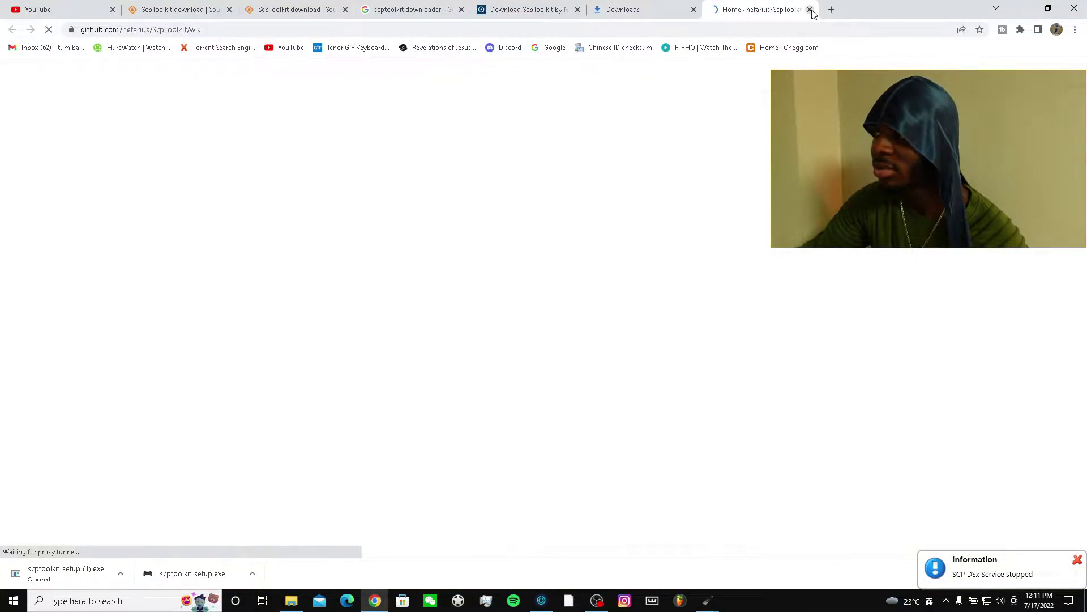
left_click(809, 9)
left_click(1022, 8)
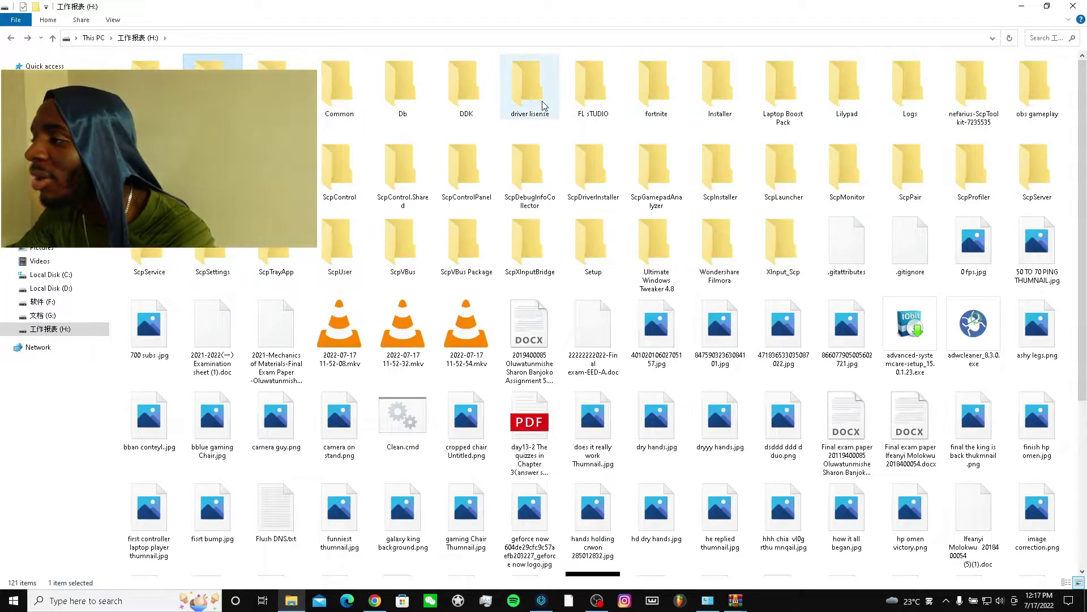
Clear the selection and open the Installer folder on drive H:
left_click(499, 93)
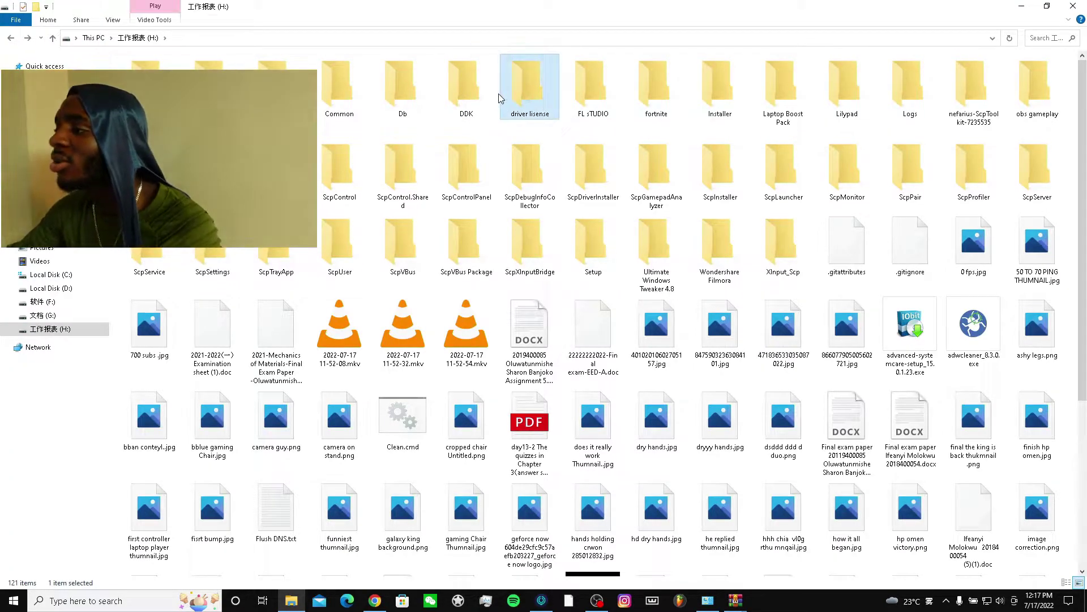
double_click(730, 104)
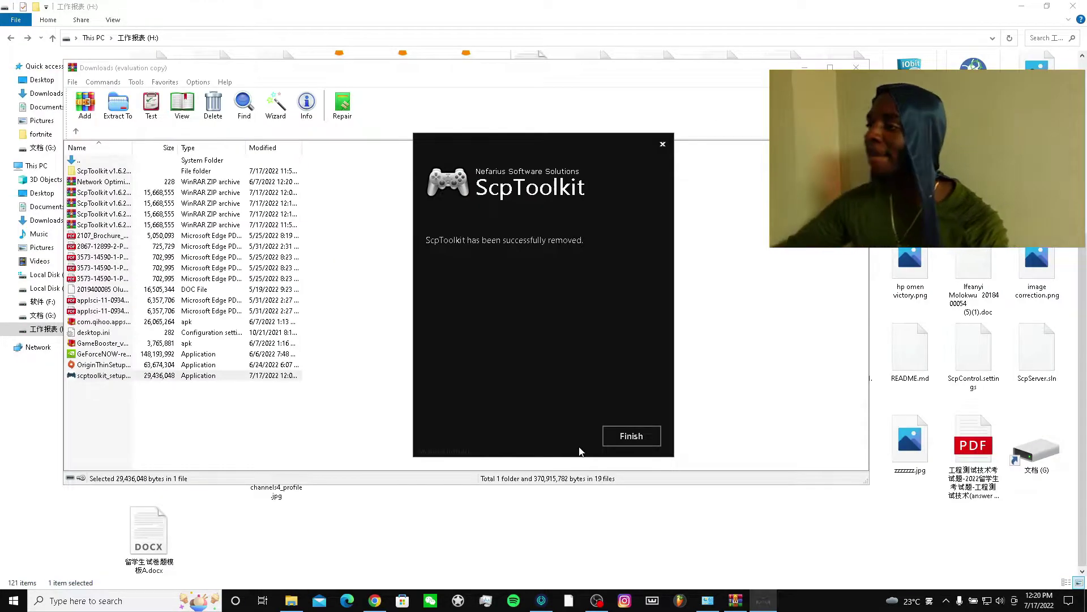
Run scptoolkit_setup.exe, accept the license terms, and install ScpToolkit with its default features
left_click(613, 431)
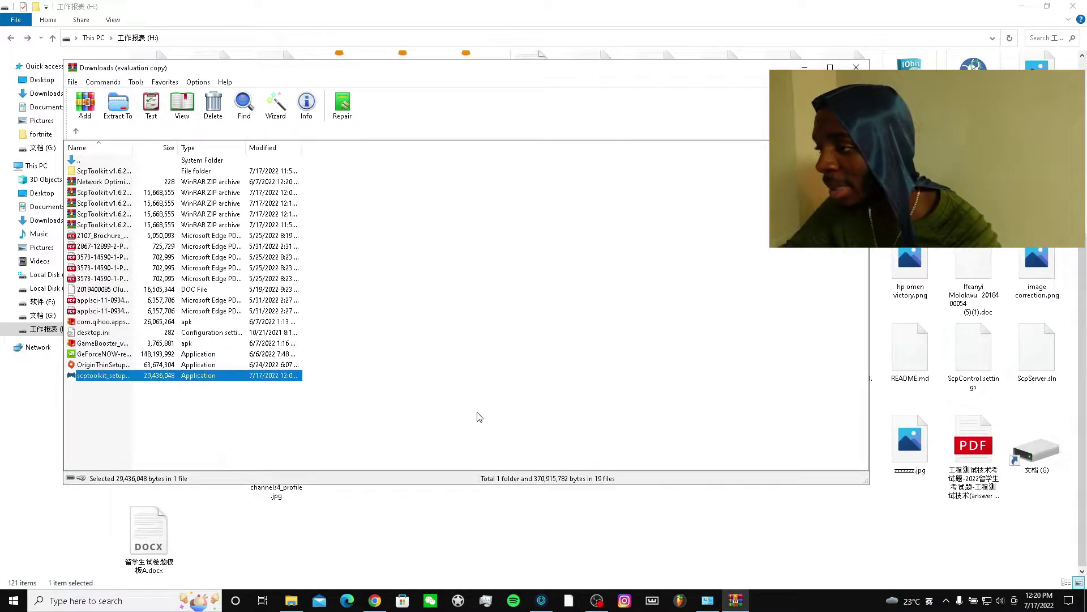
double_click(223, 377)
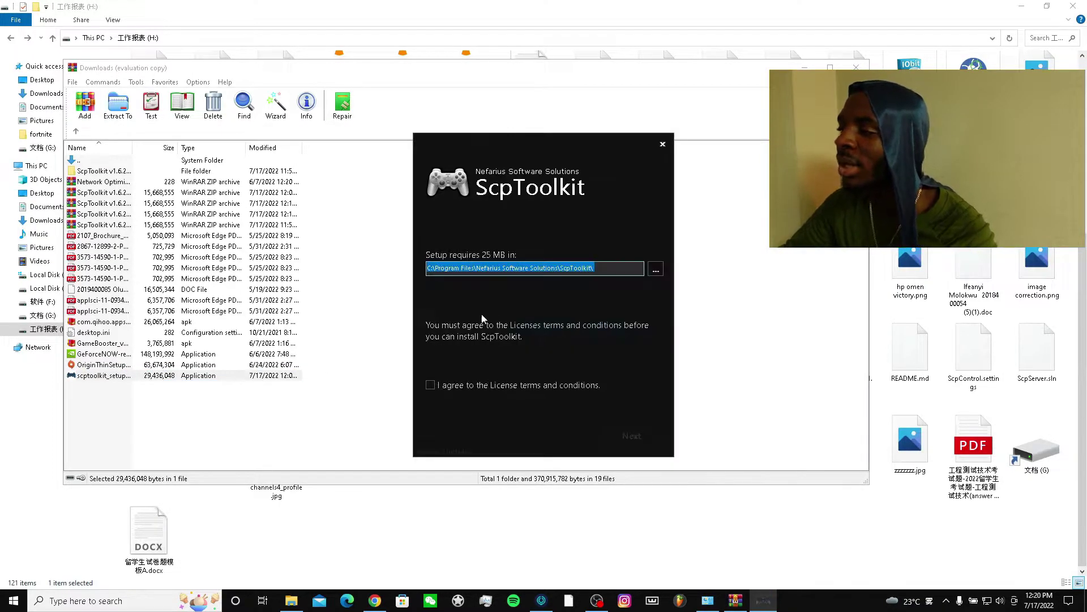
left_click(432, 384)
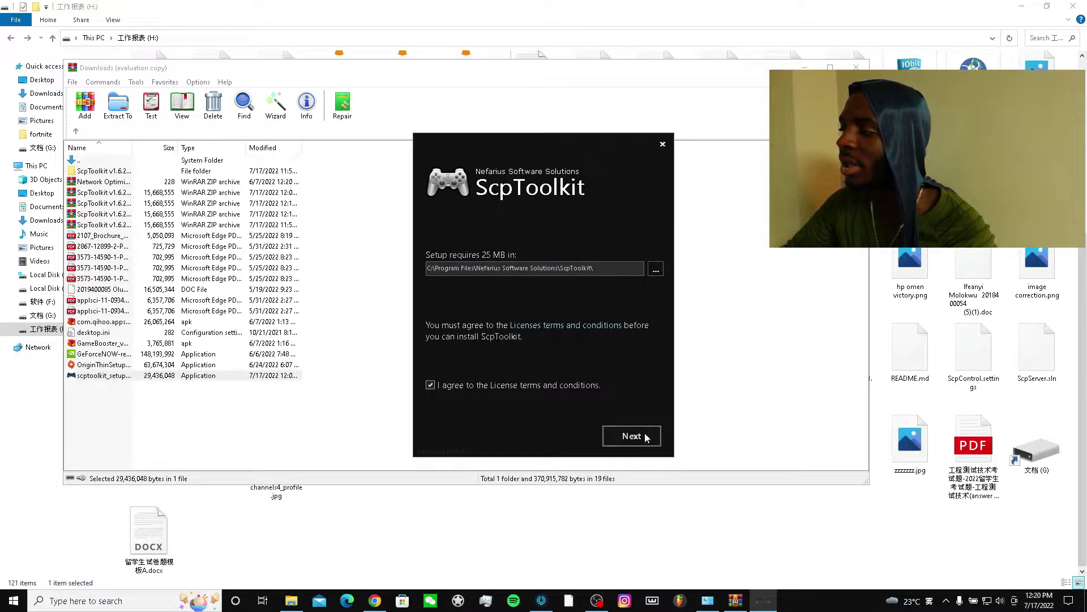
left_click(643, 436)
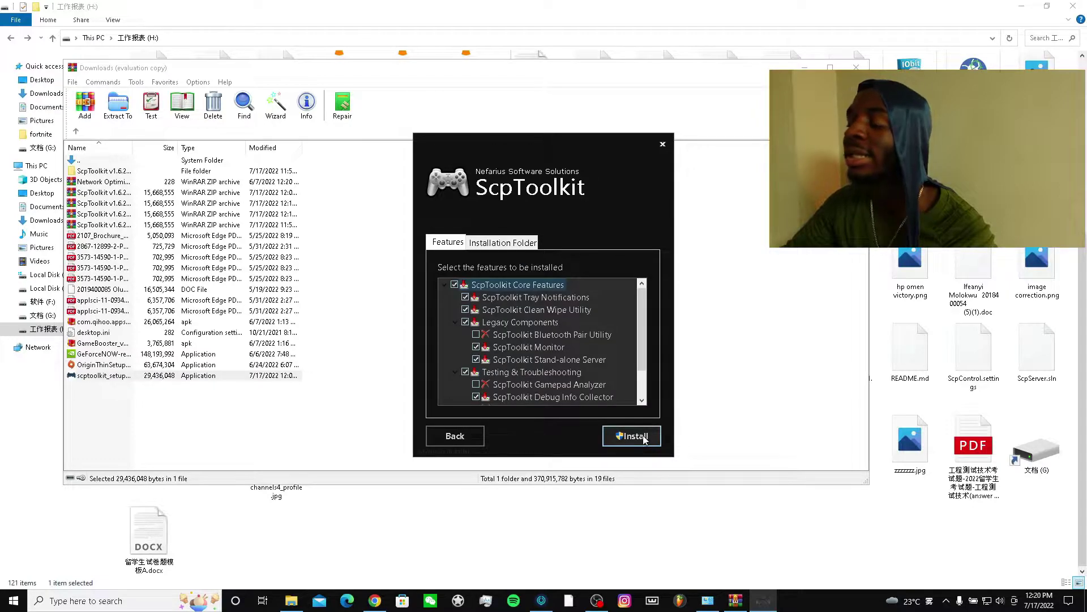
left_click(644, 438)
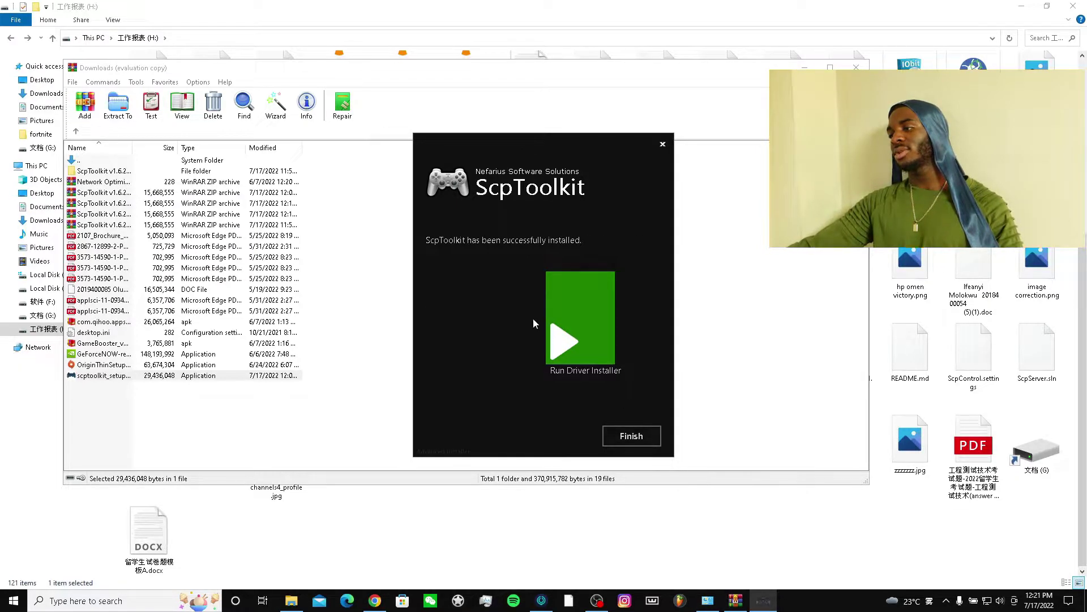
Launch the Driver Installer, view the Xbox 360 Controller driver note, and advance to the DualShock 3/4 step
left_click(586, 341)
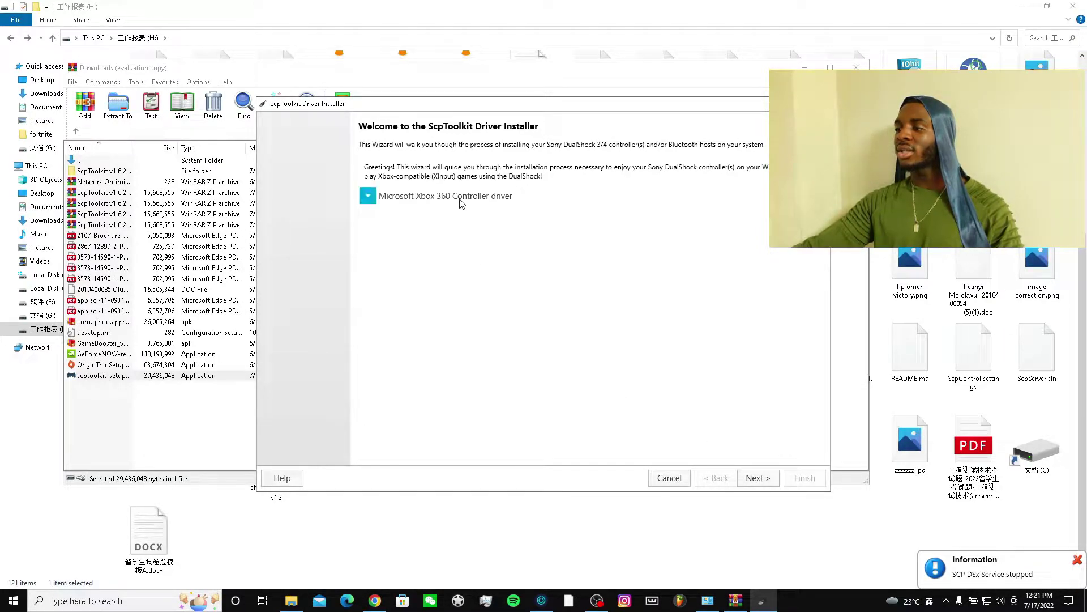
left_click(368, 195)
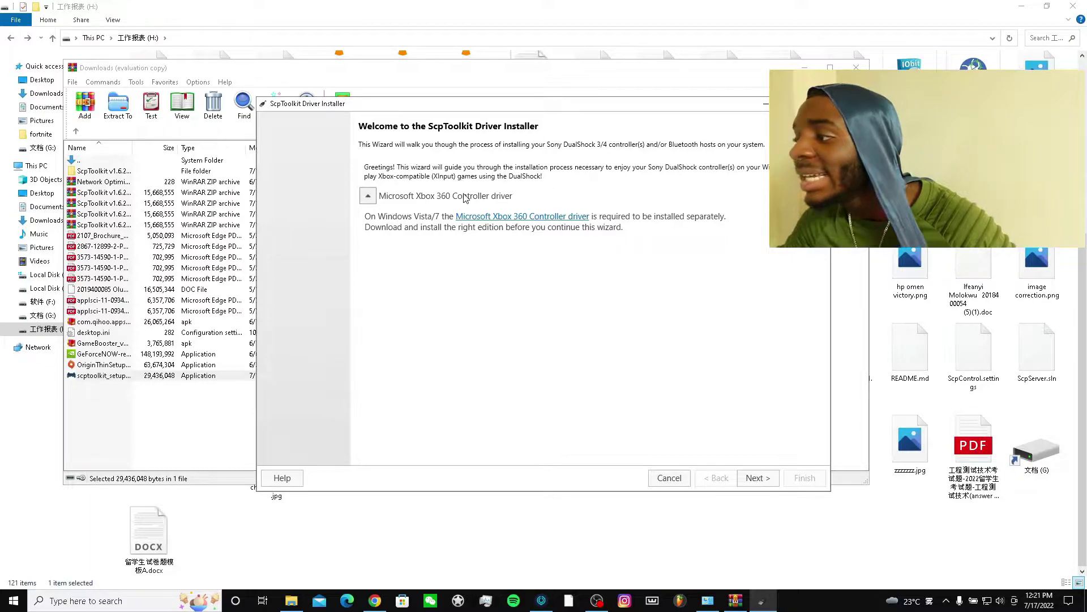
left_click(755, 477)
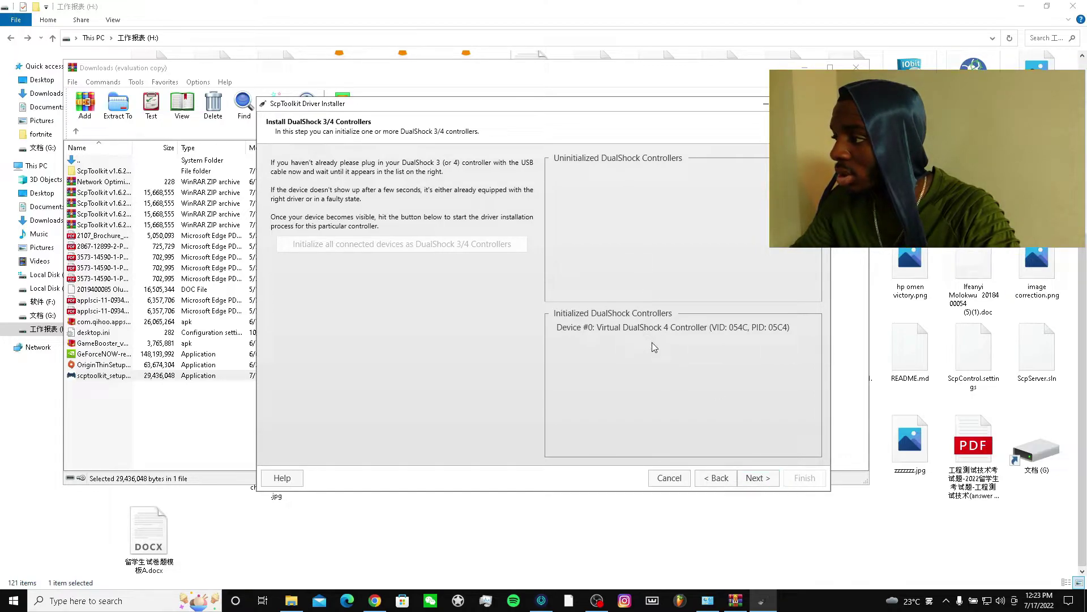
Advance the Driver Installer from the DualShock 3/4 page to the Bluetooth hosts step
left_click(759, 479)
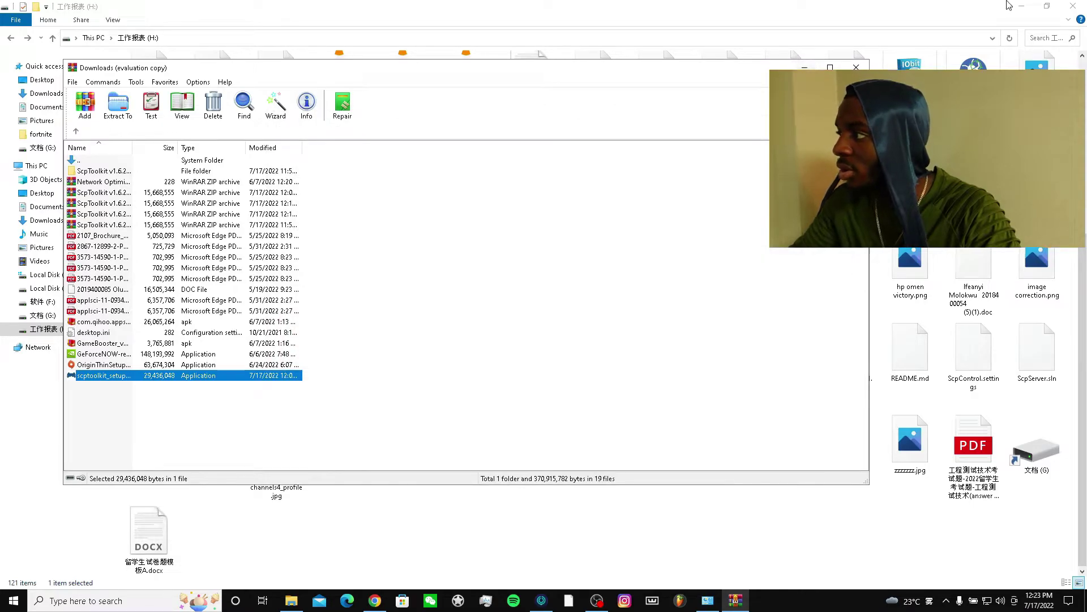
Minimize File Explorer, Chrome and WinRAR to reveal the desktop
left_click(1020, 7)
left_click(1007, 17)
left_click(1022, 8)
left_click(804, 67)
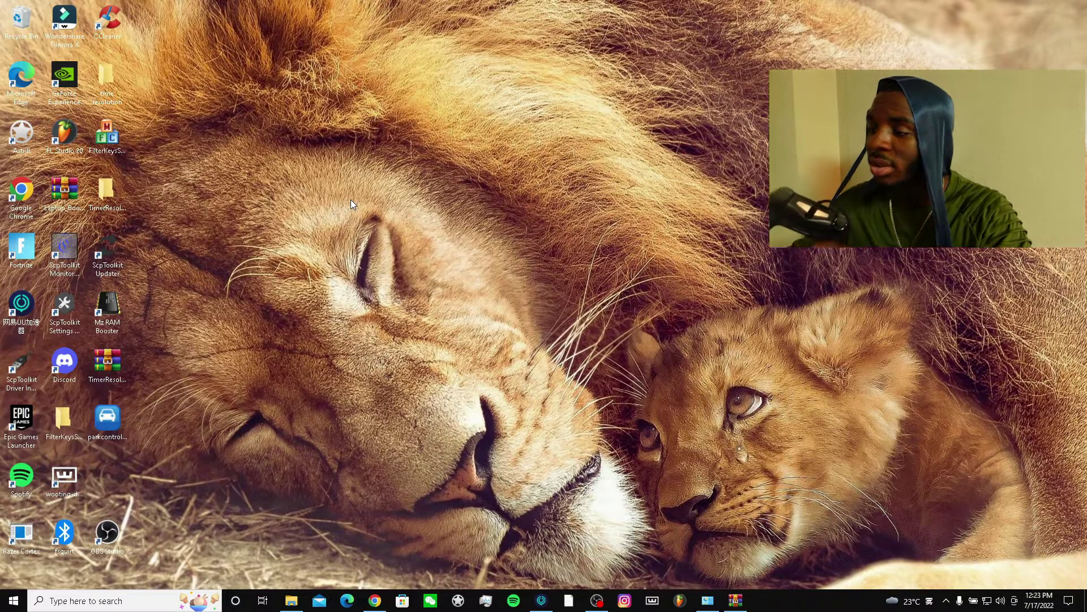
Refresh the desktop and relaunch the ScpToolkit Driver Installer to its DualShock 3/4 step
right_click(313, 198)
left_click(282, 294)
double_click(6, 373)
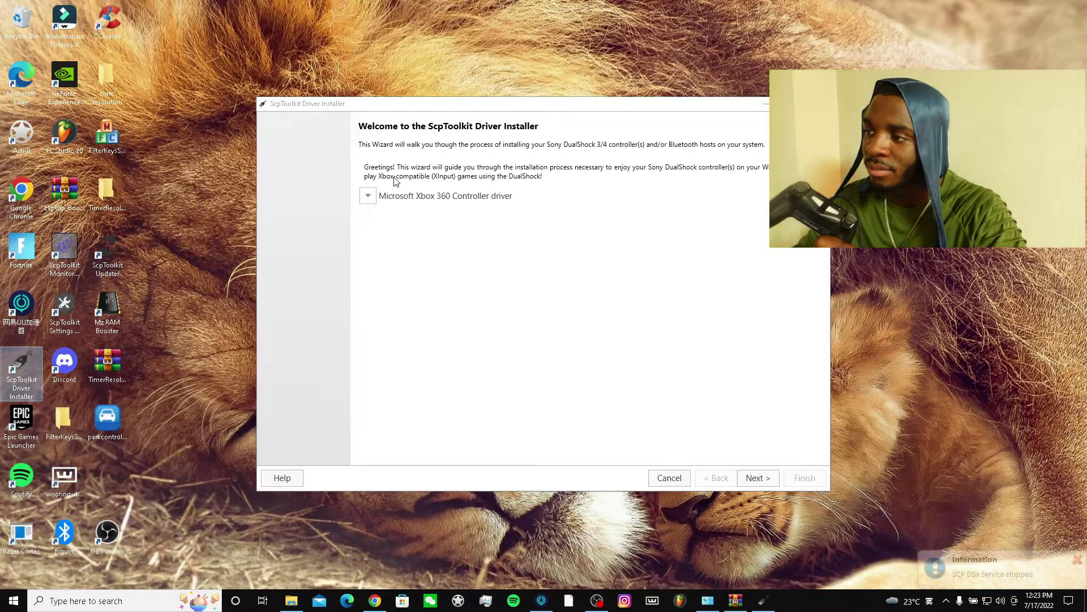
left_click(757, 477)
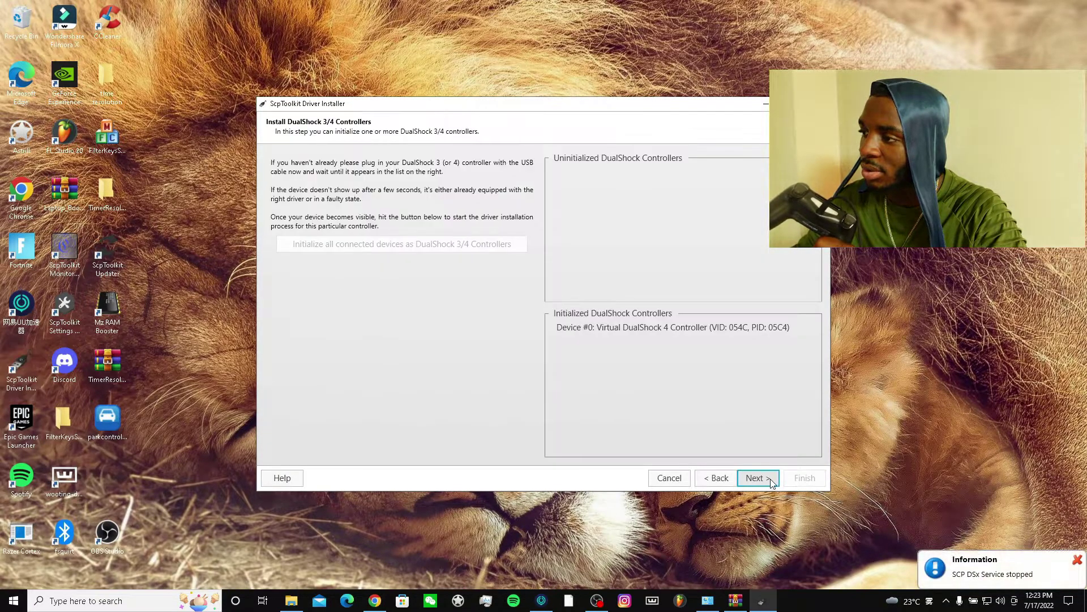